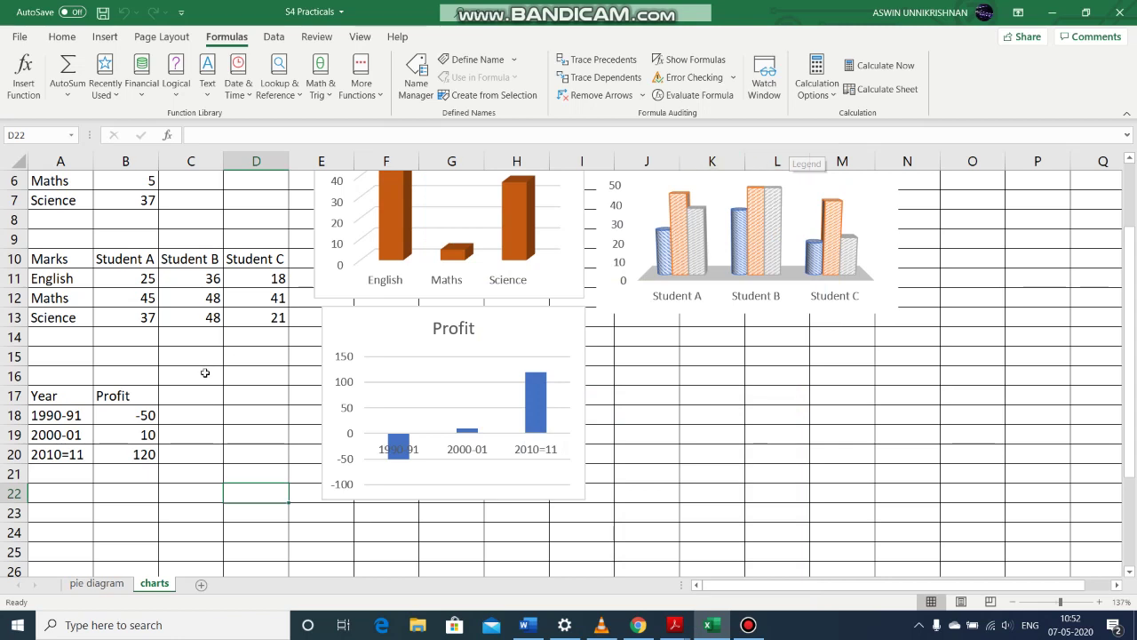
Add a new worksheet after the charts sheet and rename it FUNCTIONS.
click(82, 587)
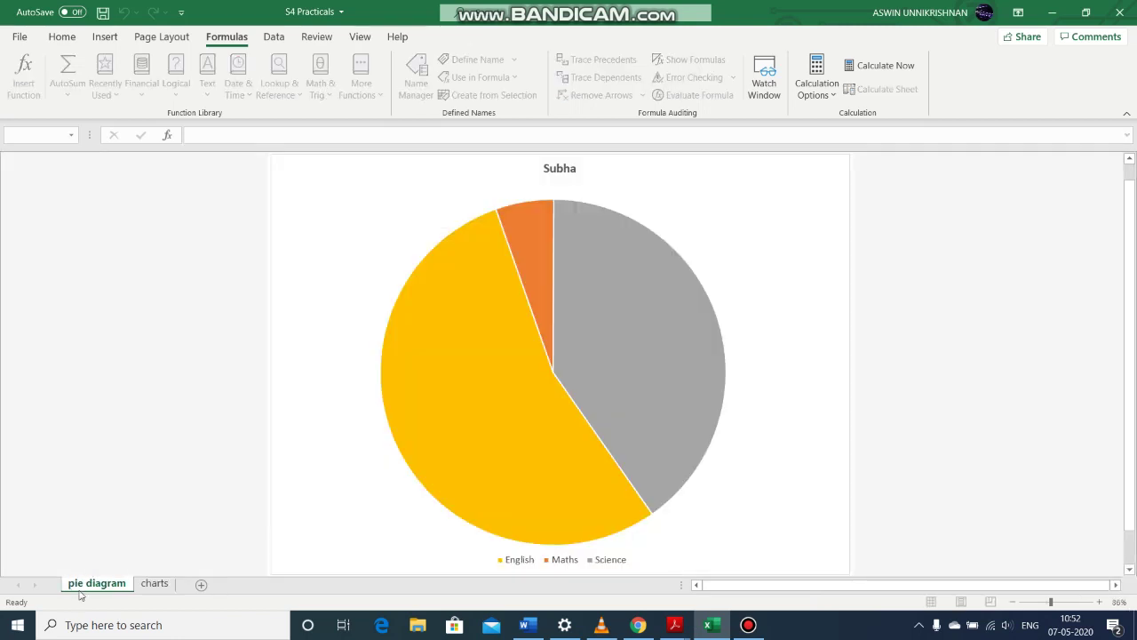
click(155, 587)
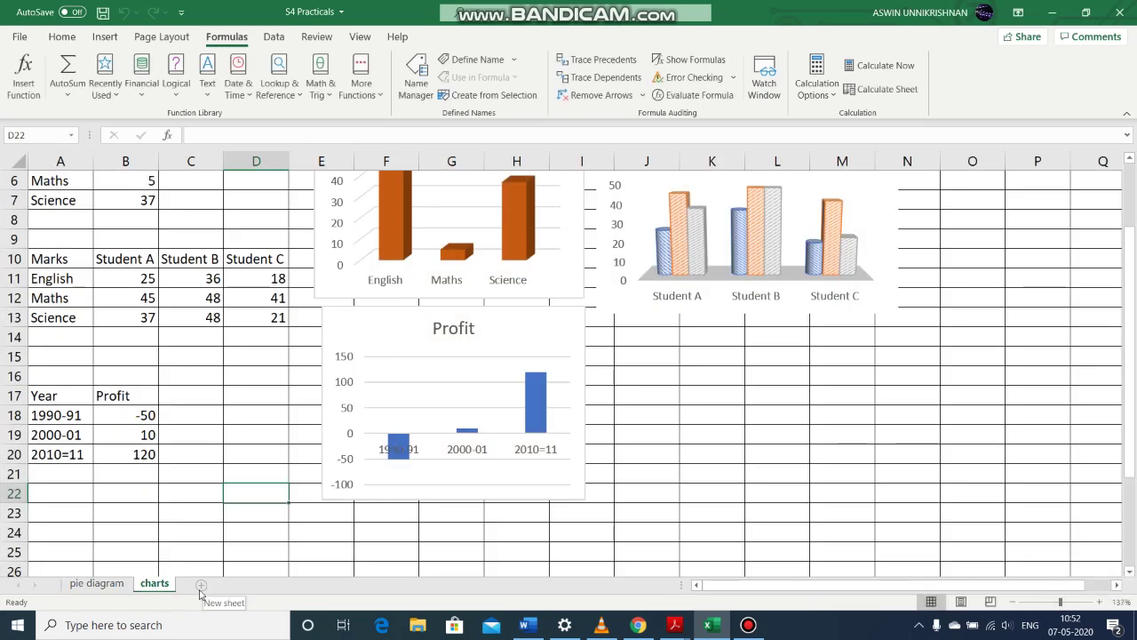
click(201, 586)
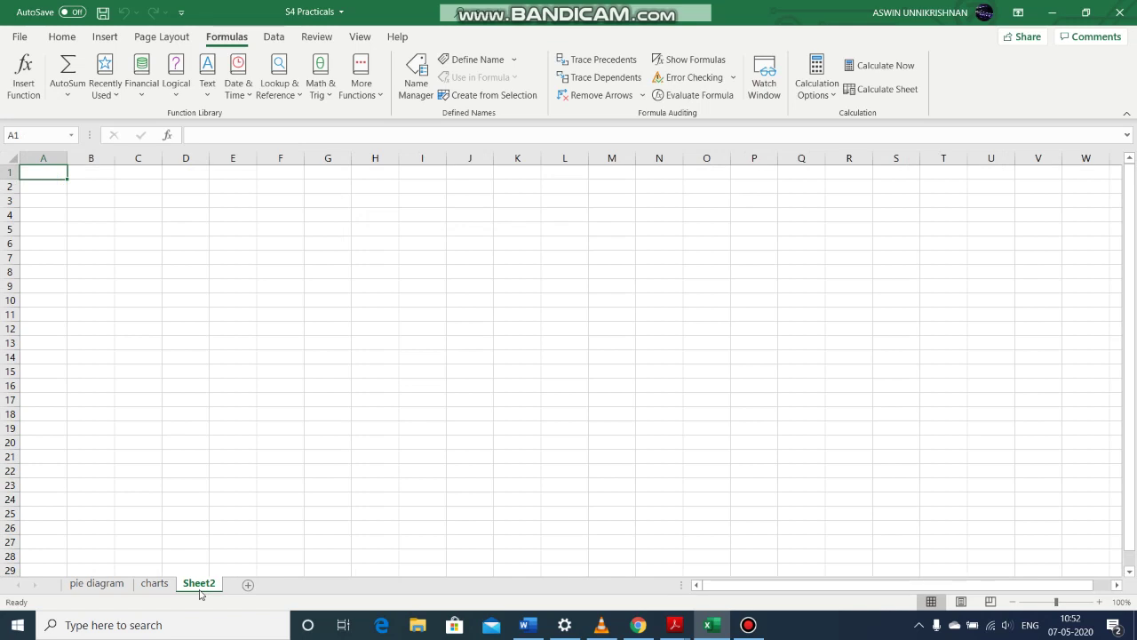
right_click(201, 594)
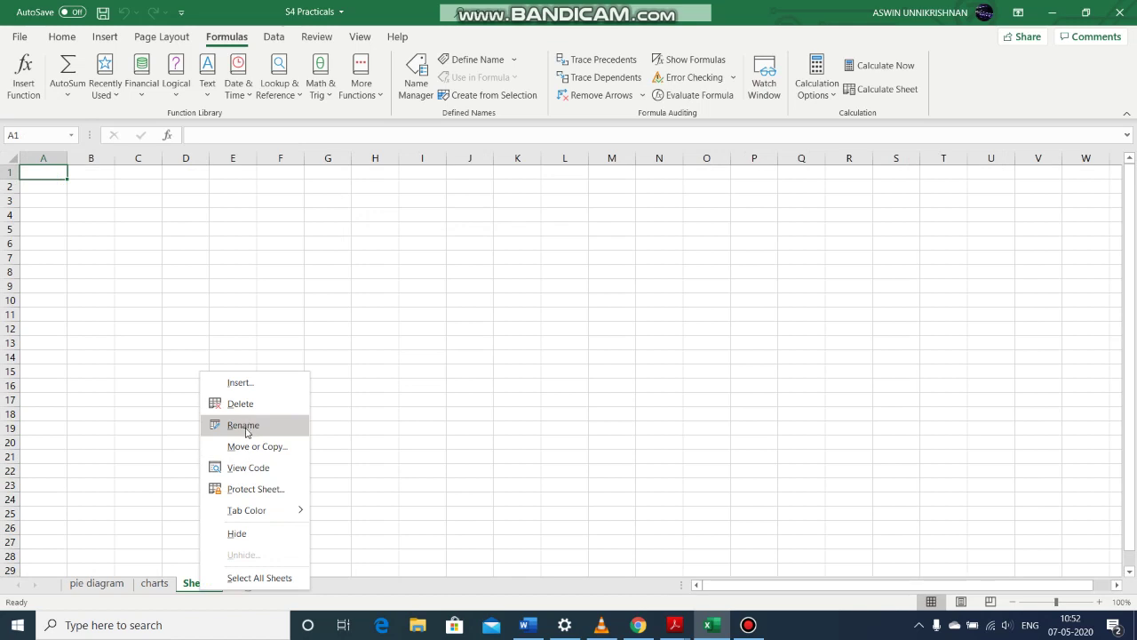
click(245, 425)
text(FUNCTION)
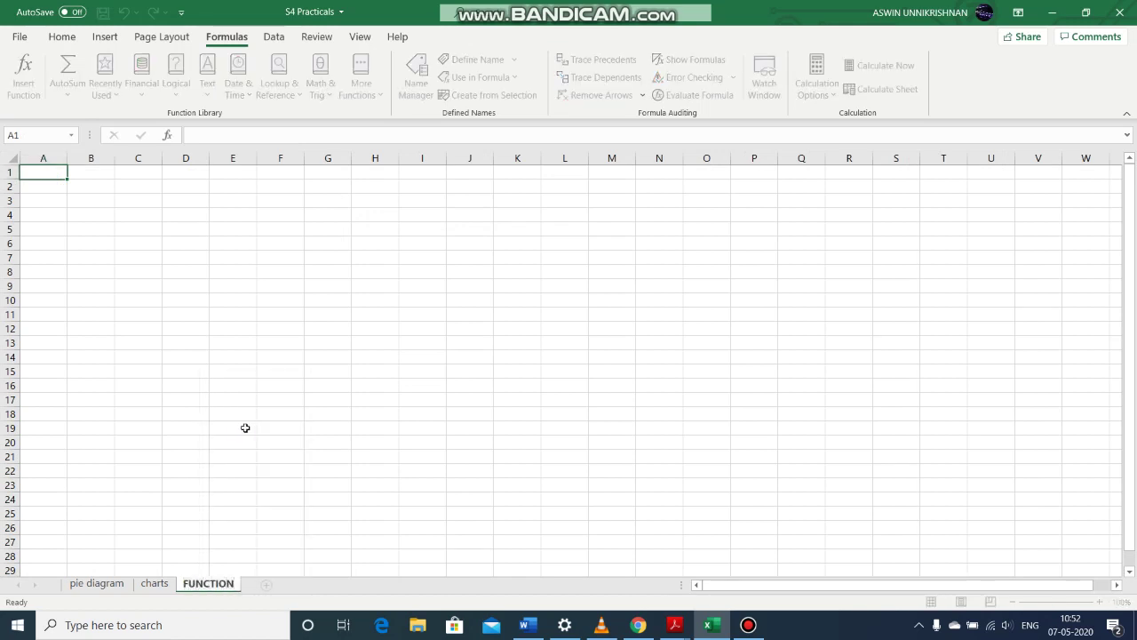
text(S)
click(66, 201)
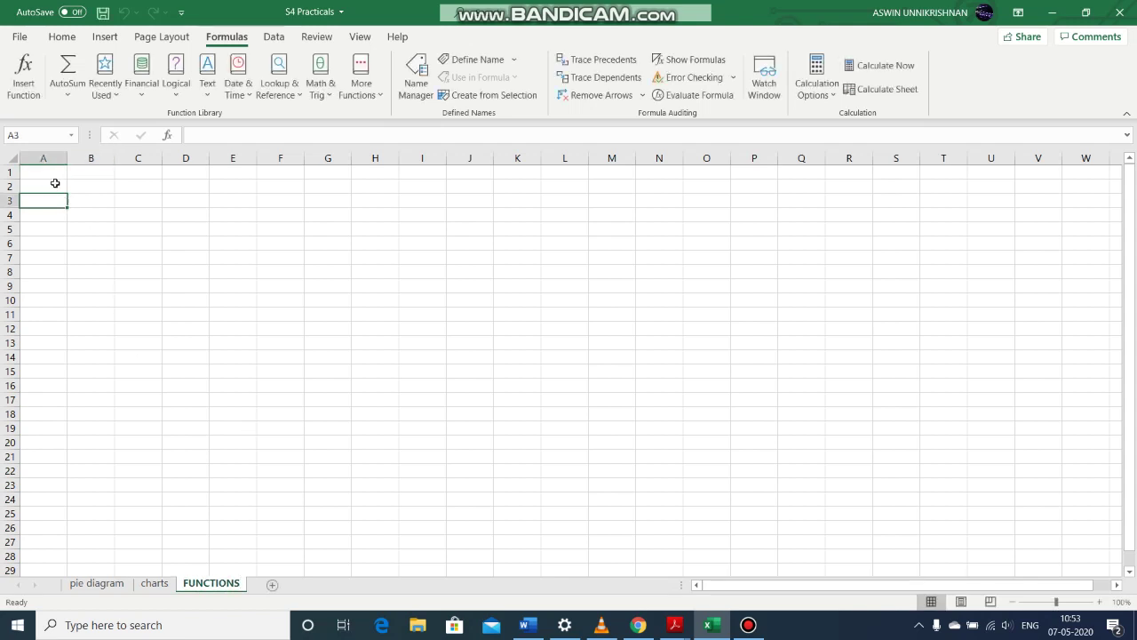
Enter 45, 87, 89, 56, 21, 24, 25, 59, 53, 38, 67, 92 and 47 down cells A1 to A13.
click(55, 175)
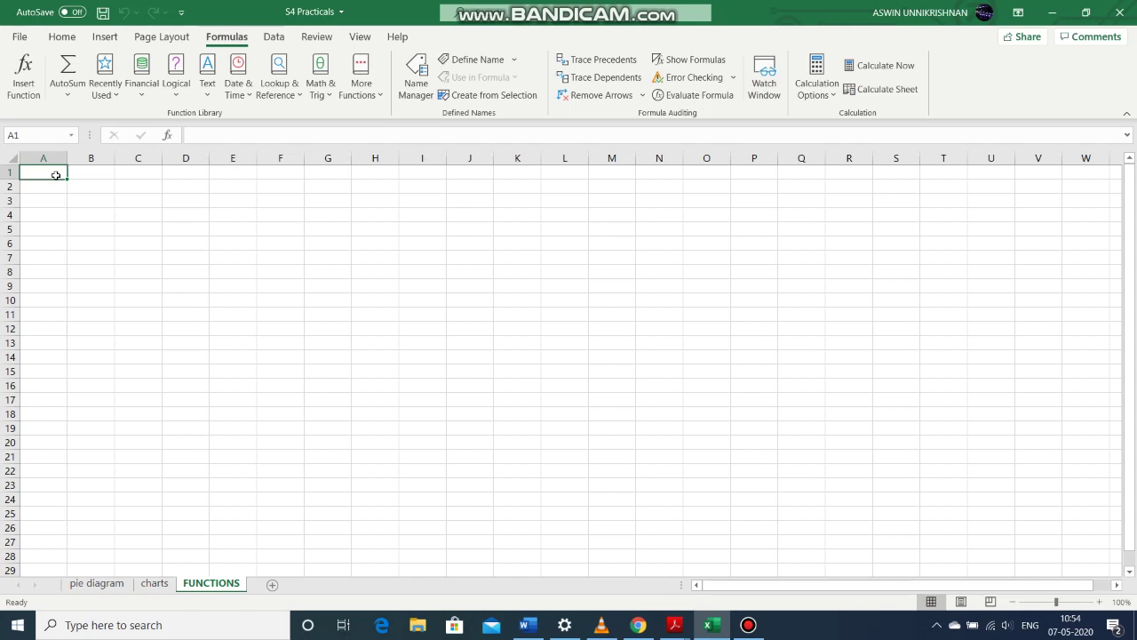
text(45)
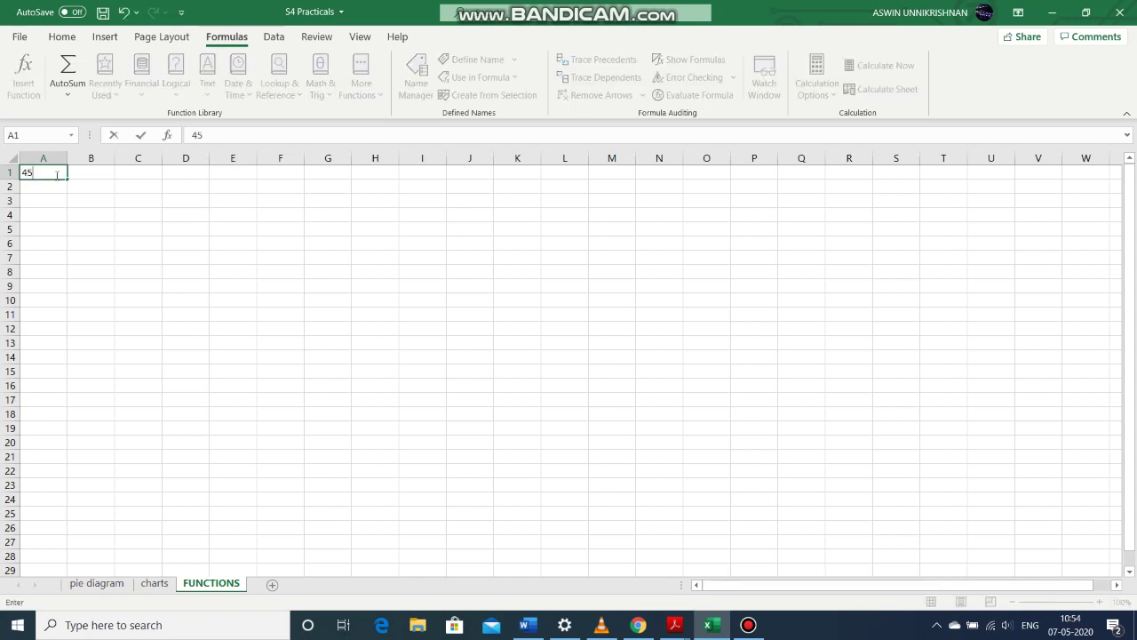
key(Return)
text(87)
key(Return)
text(89)
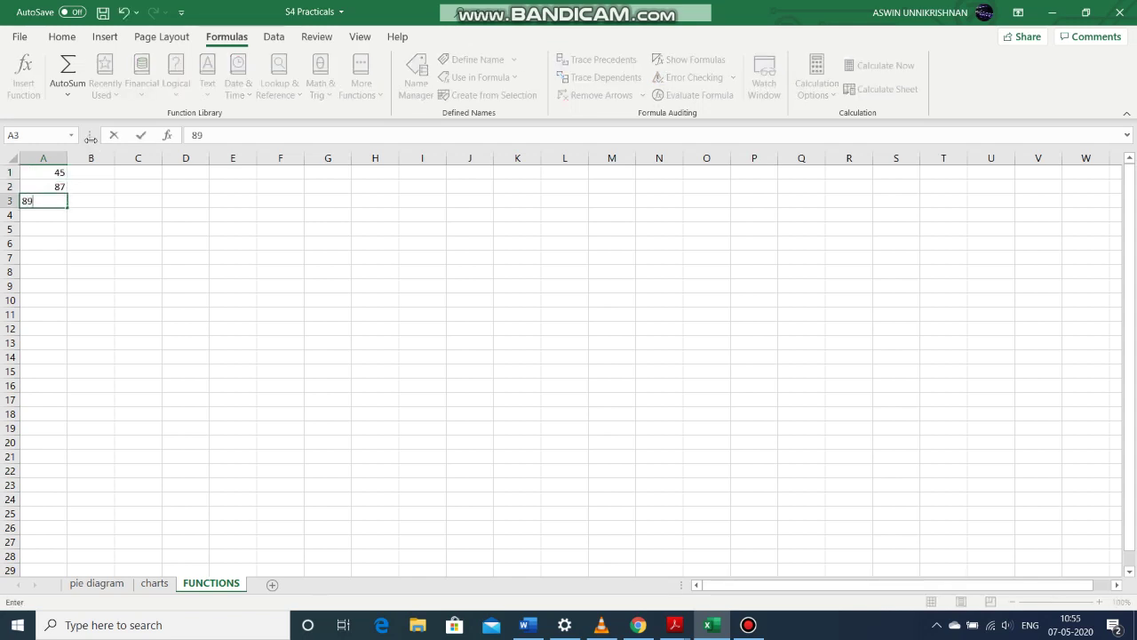
key(Return)
text(56)
key(Return)
text(21)
key(Return)
text(24)
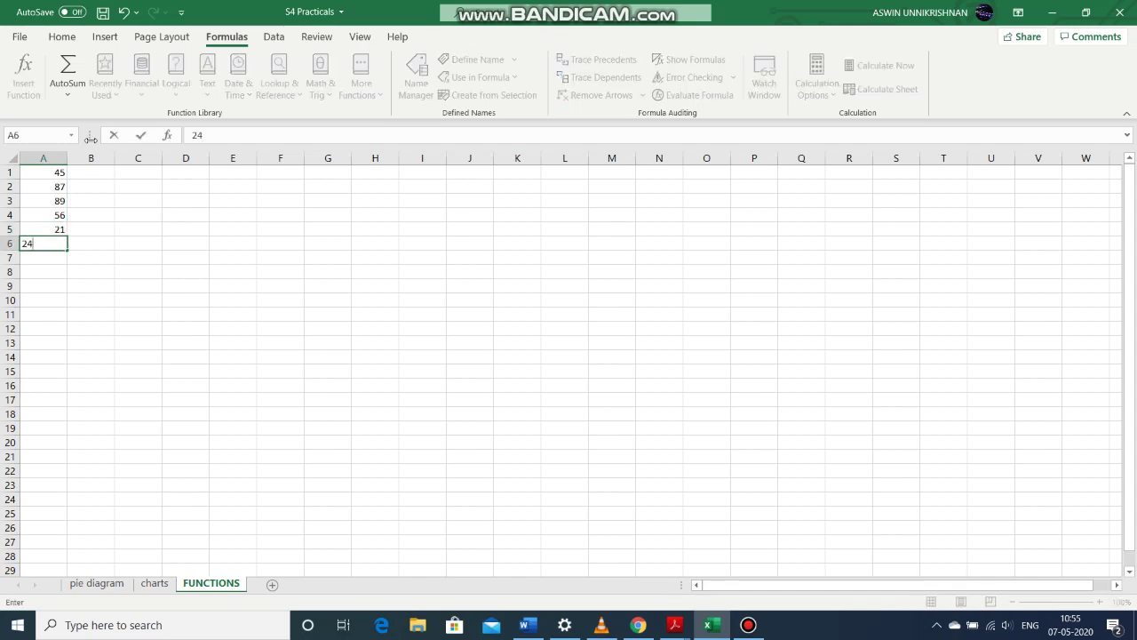
key(Return)
text(25)
key(Return)
text(59)
key(Return)
text(53)
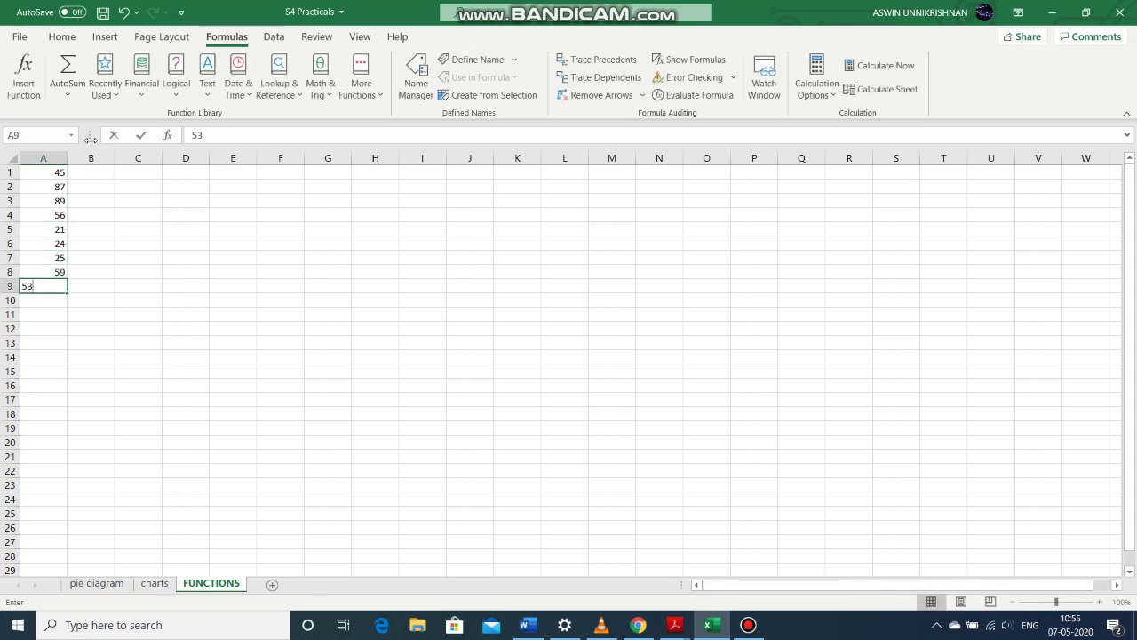
key(Return)
text(38)
key(Return)
text(67)
key(Return)
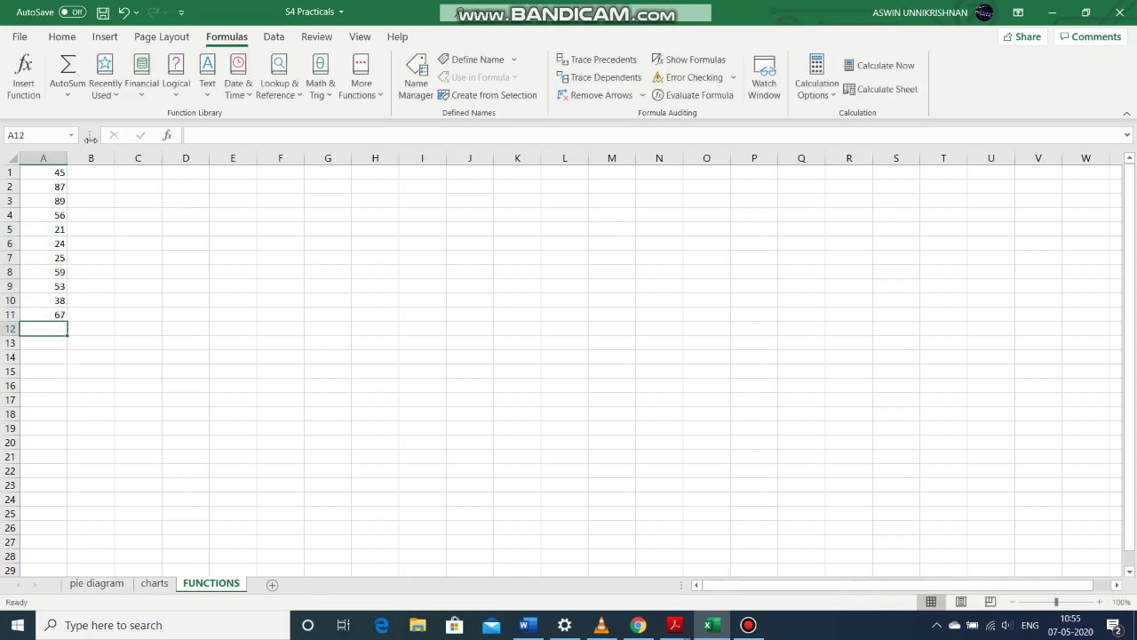
text(92)
key(Return)
text(47)
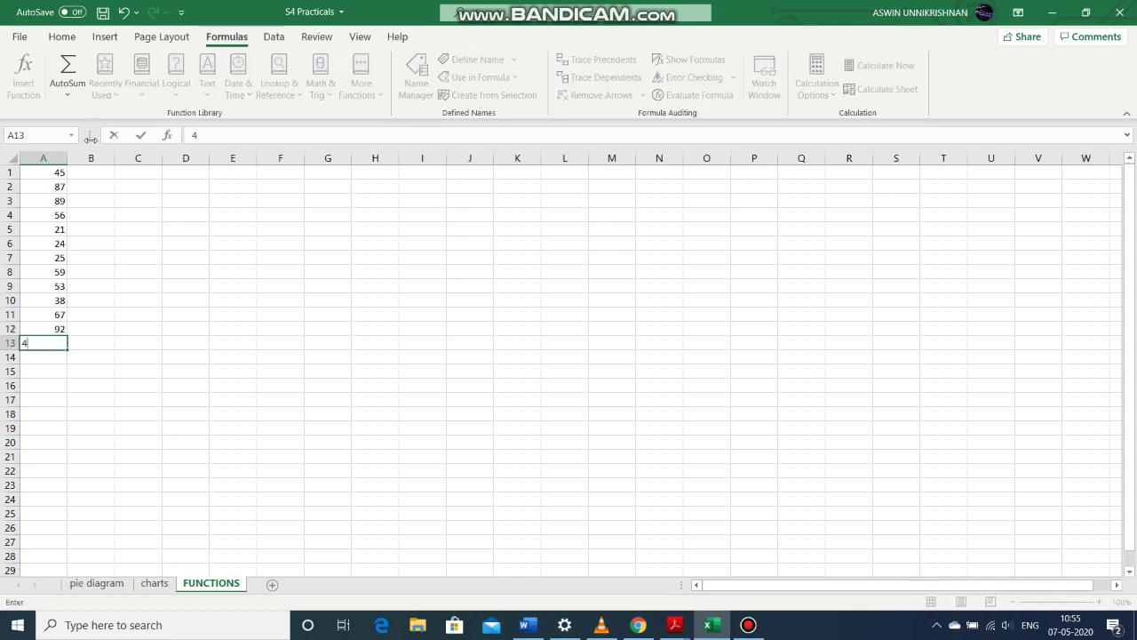
key(Return)
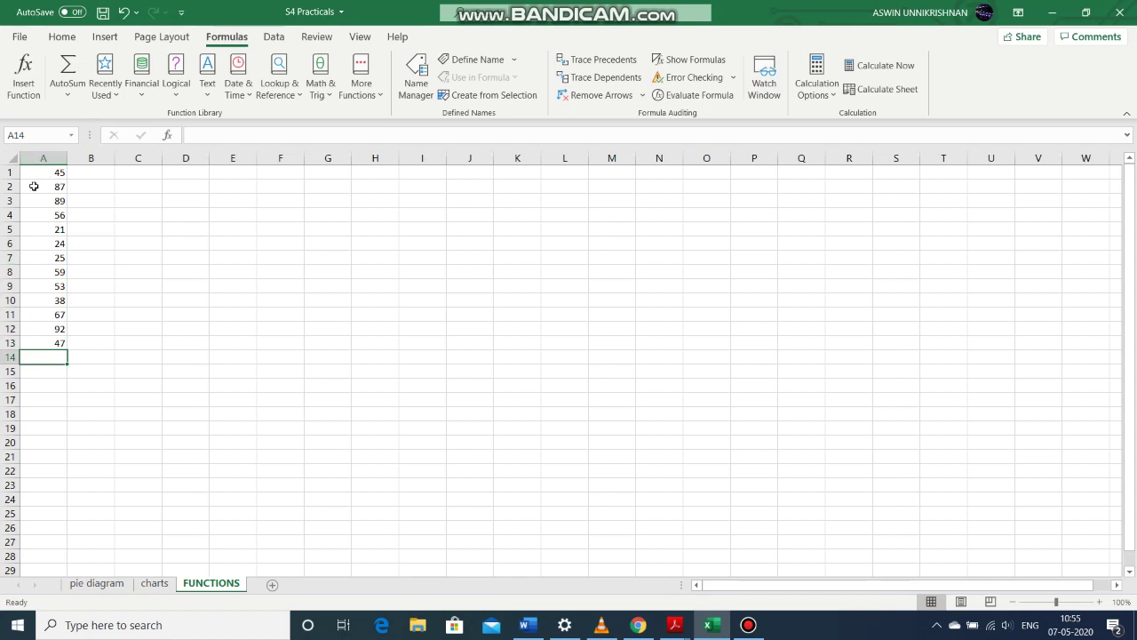
click(48, 376)
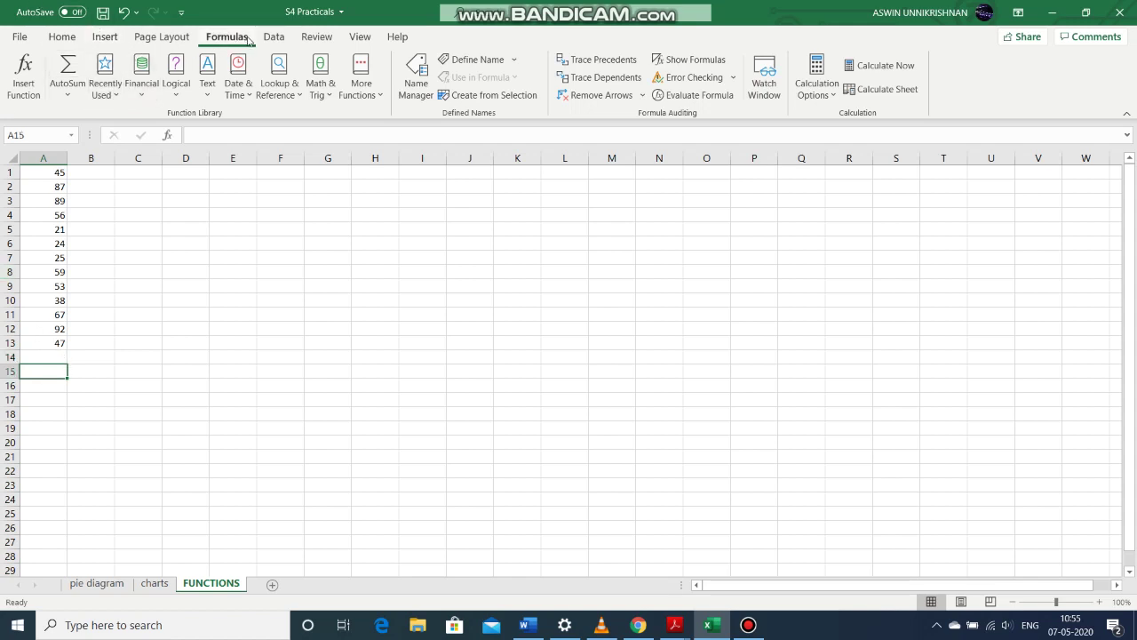
click(361, 85)
mouse_move(388, 127)
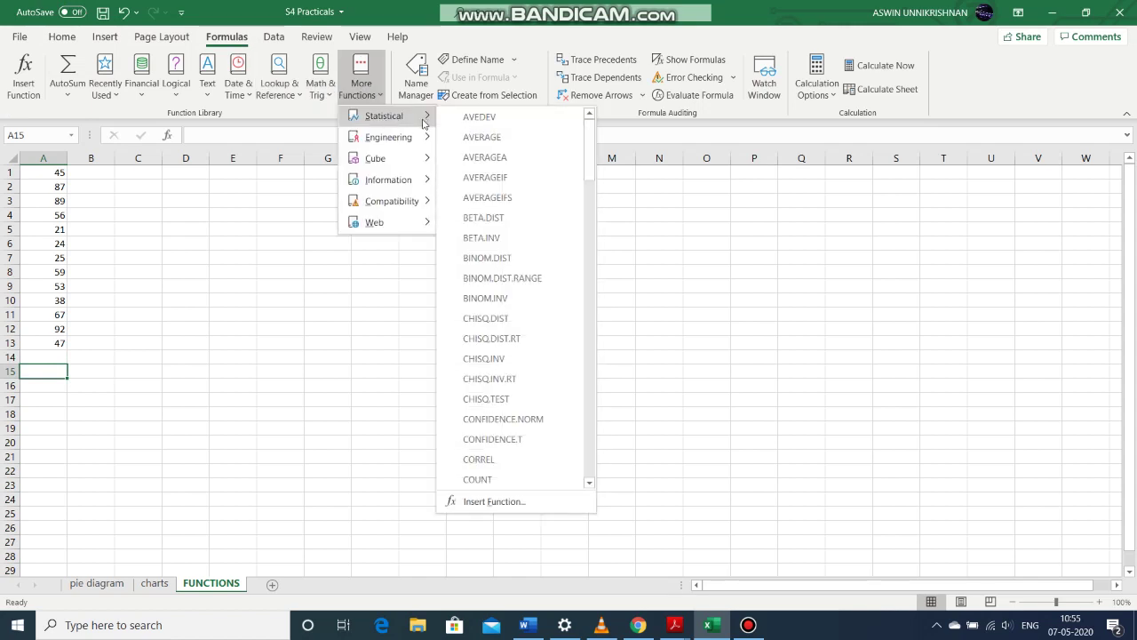
click(346, 339)
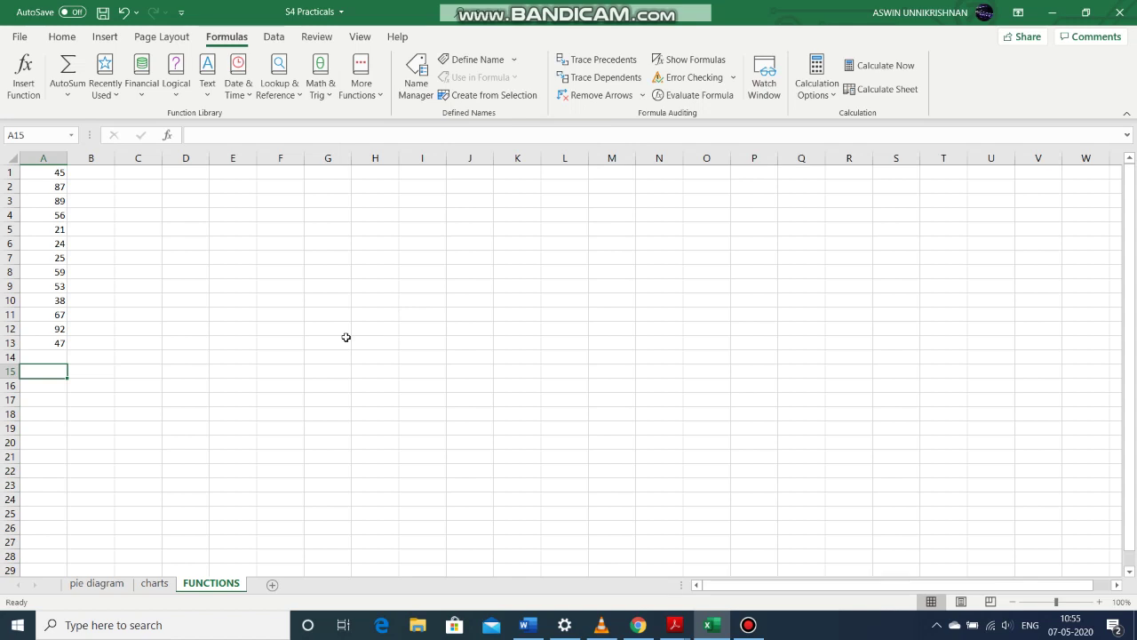
click(69, 94)
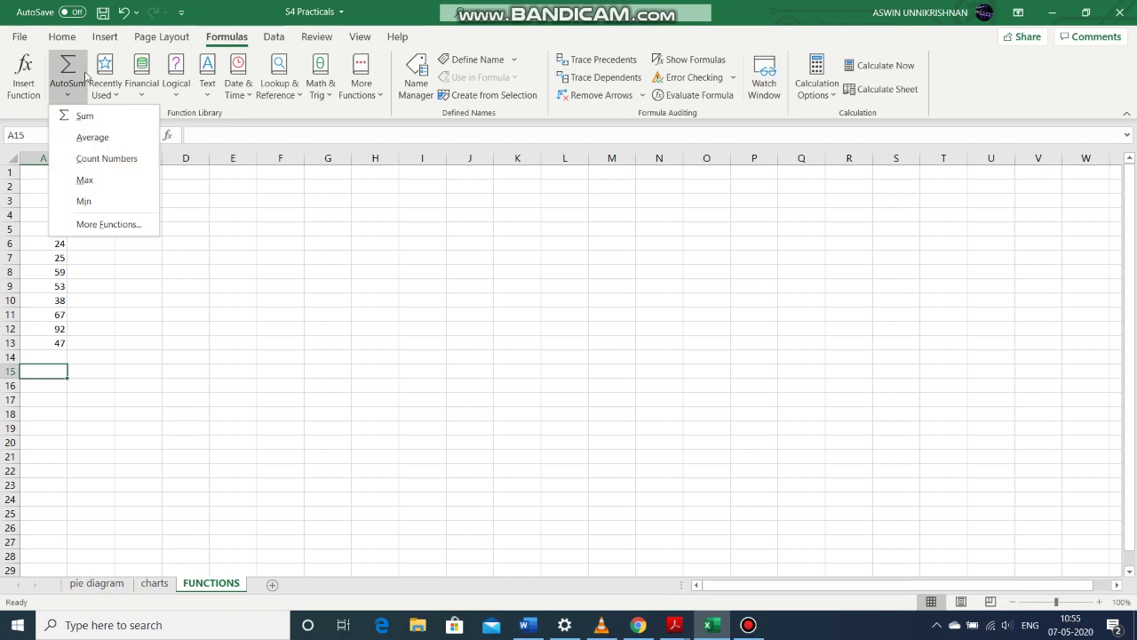
click(150, 276)
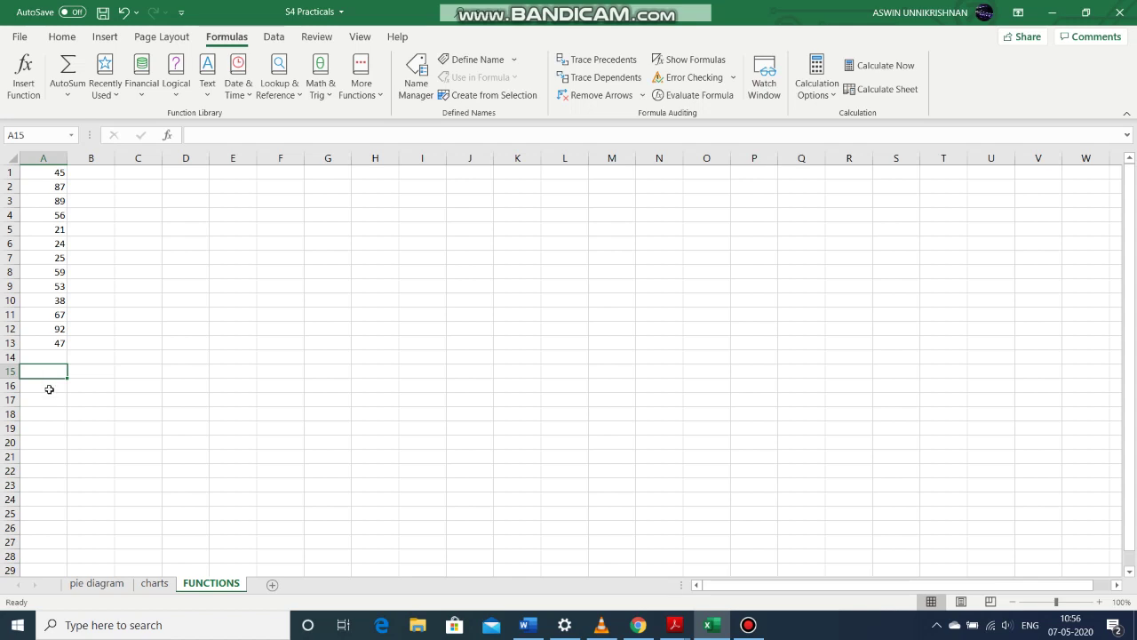
text(=)
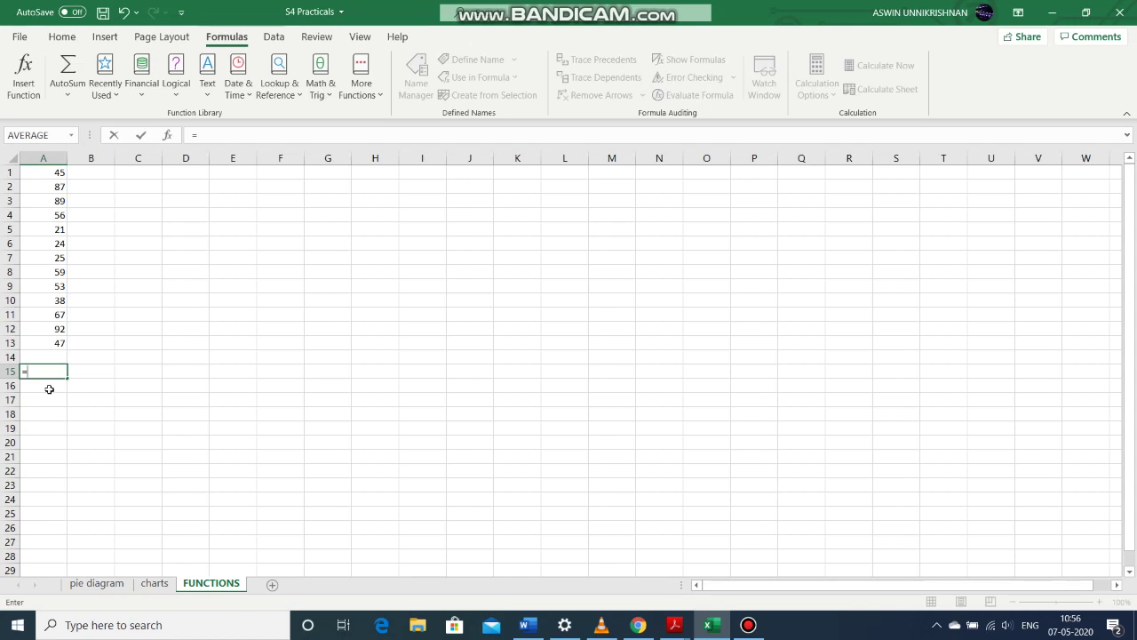
key(BackSpace)
click(45, 391)
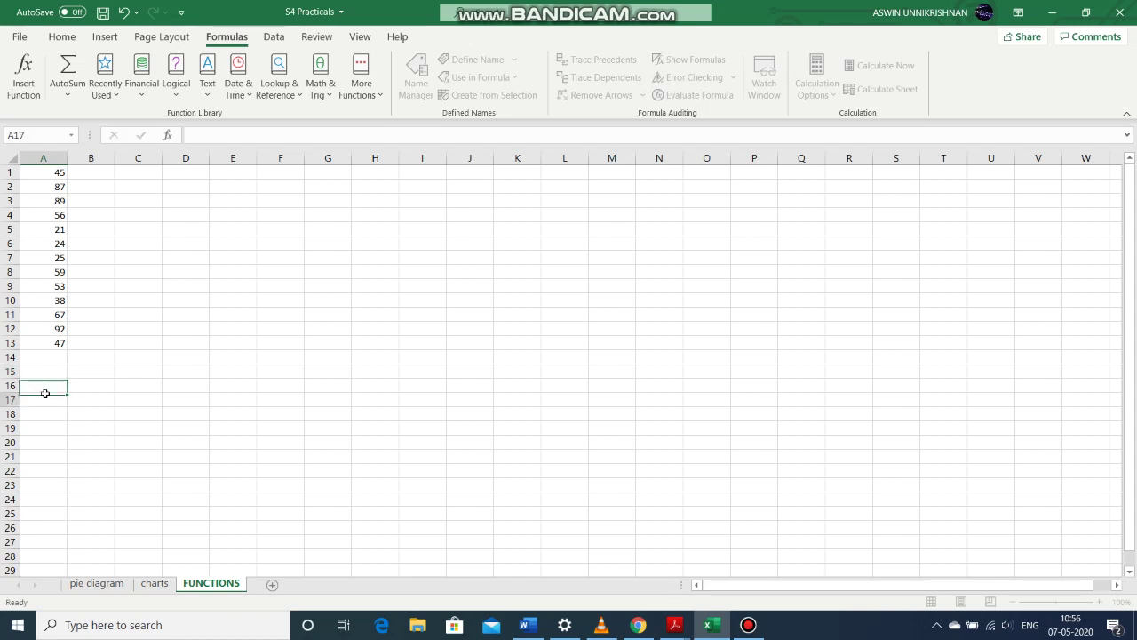
Enter the formula =sum(5,6,9) in cell A15 to add three literal numbers.
click(54, 374)
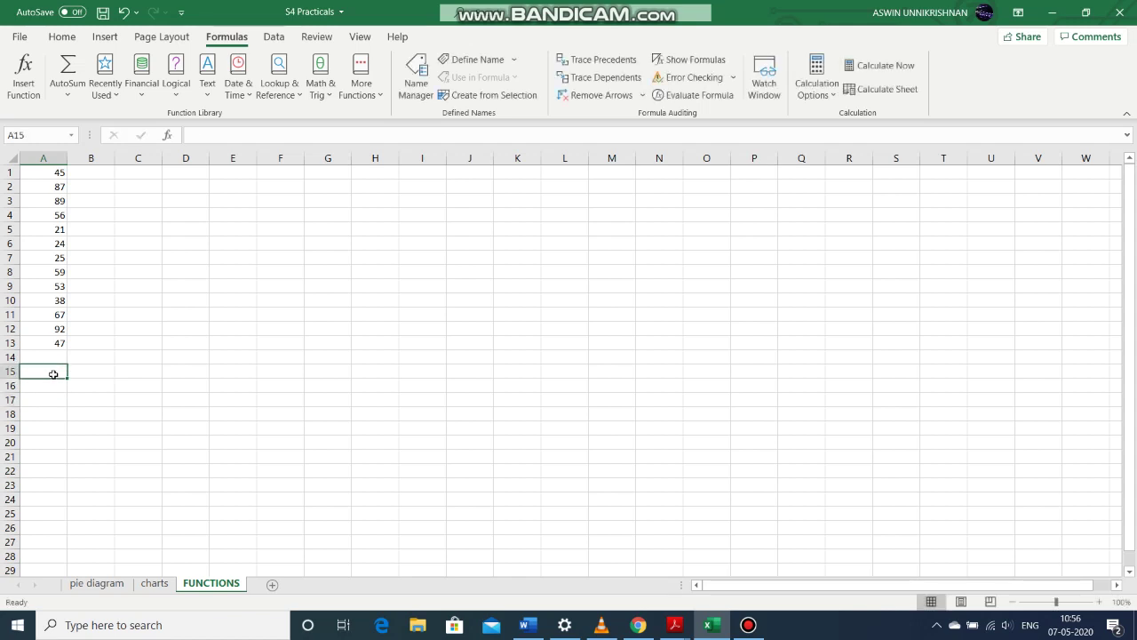
text(=)
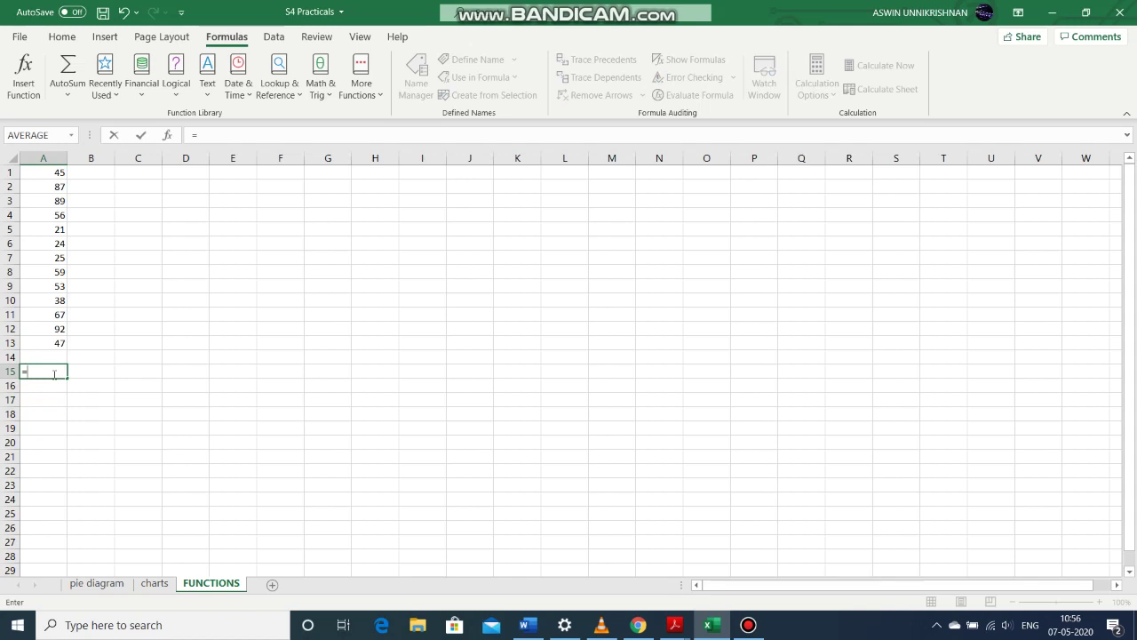
text(sUM)
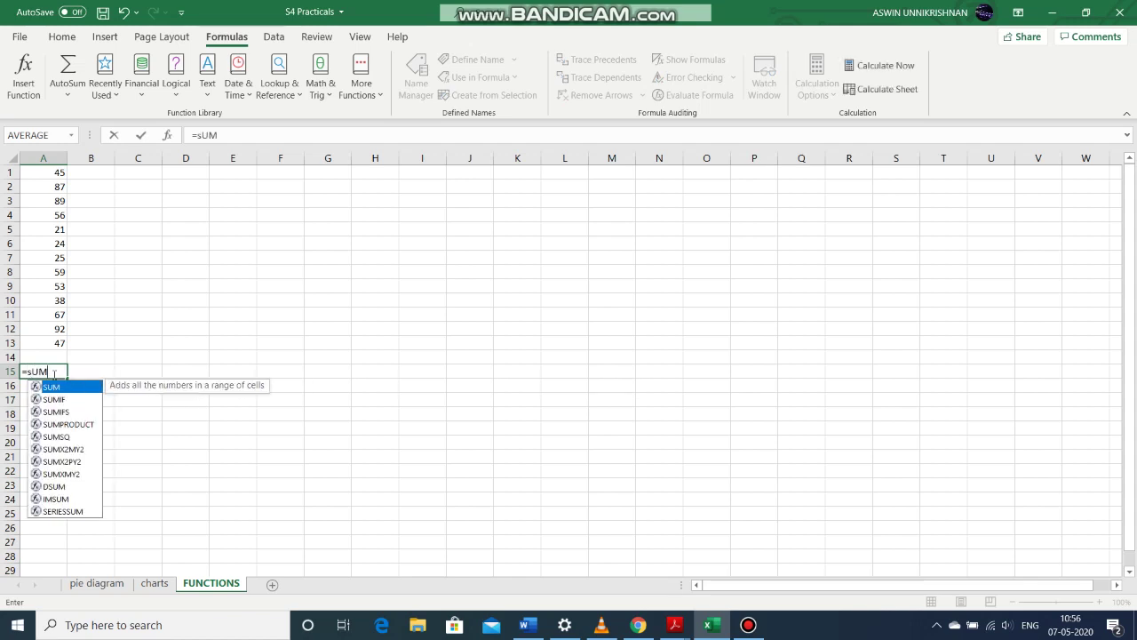
key(BackSpace)
key(BackSpace)
key(BackSpace)
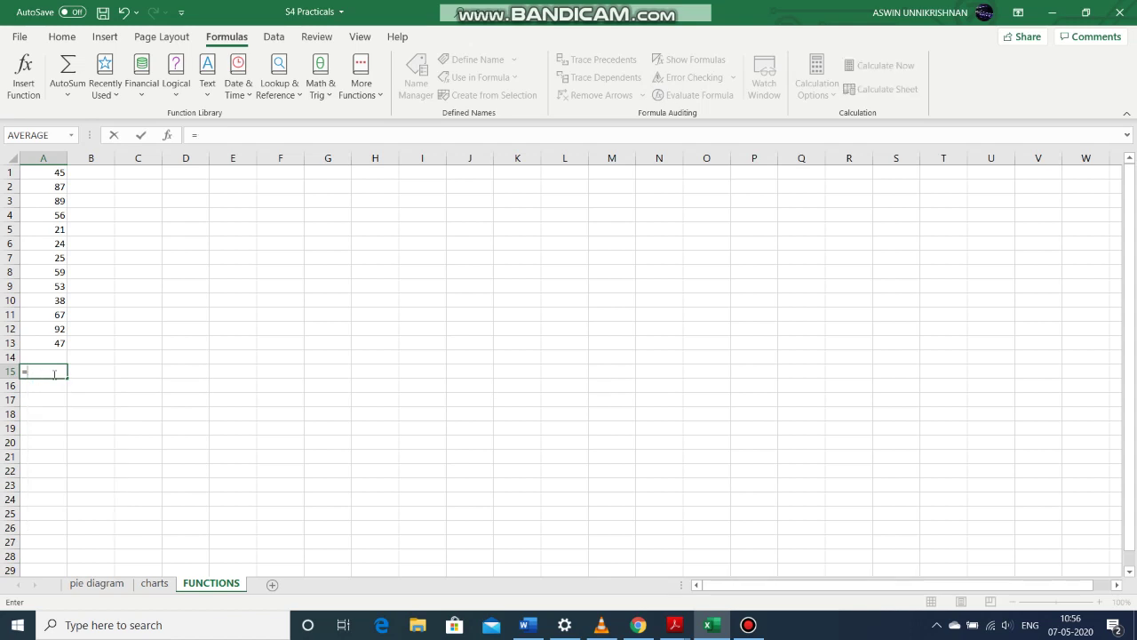
text(sum)
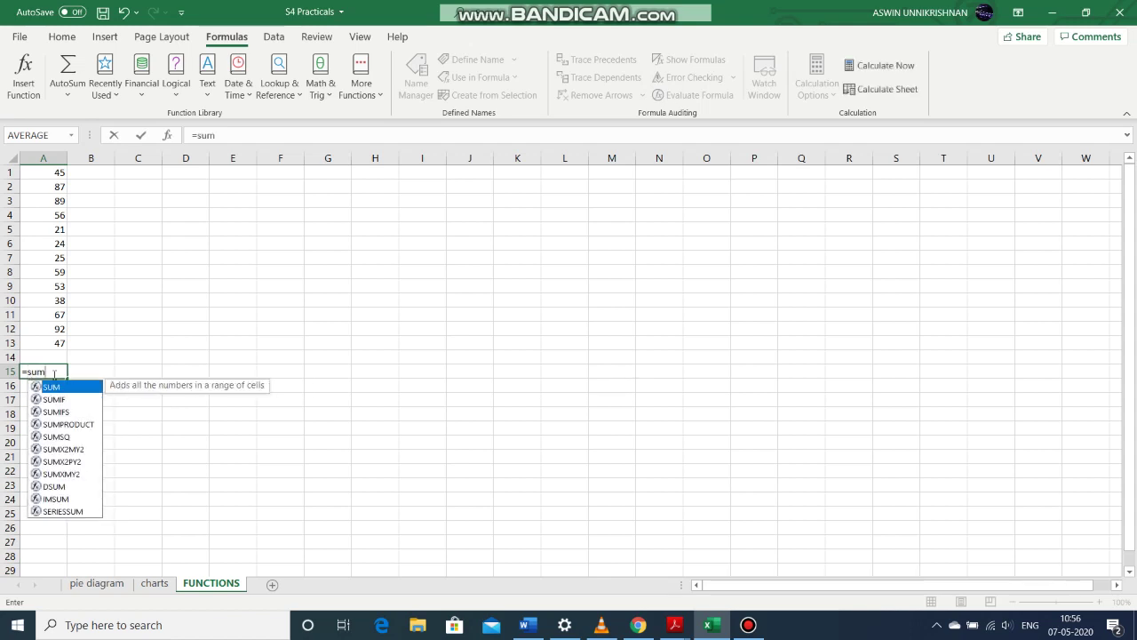
text(()
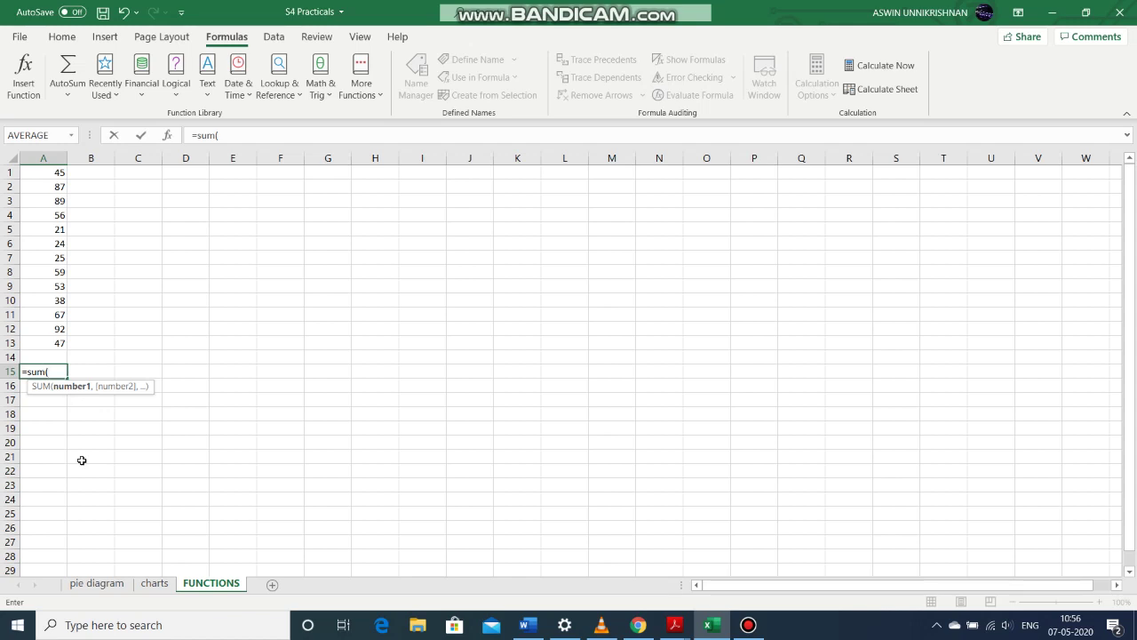
text(5,6)
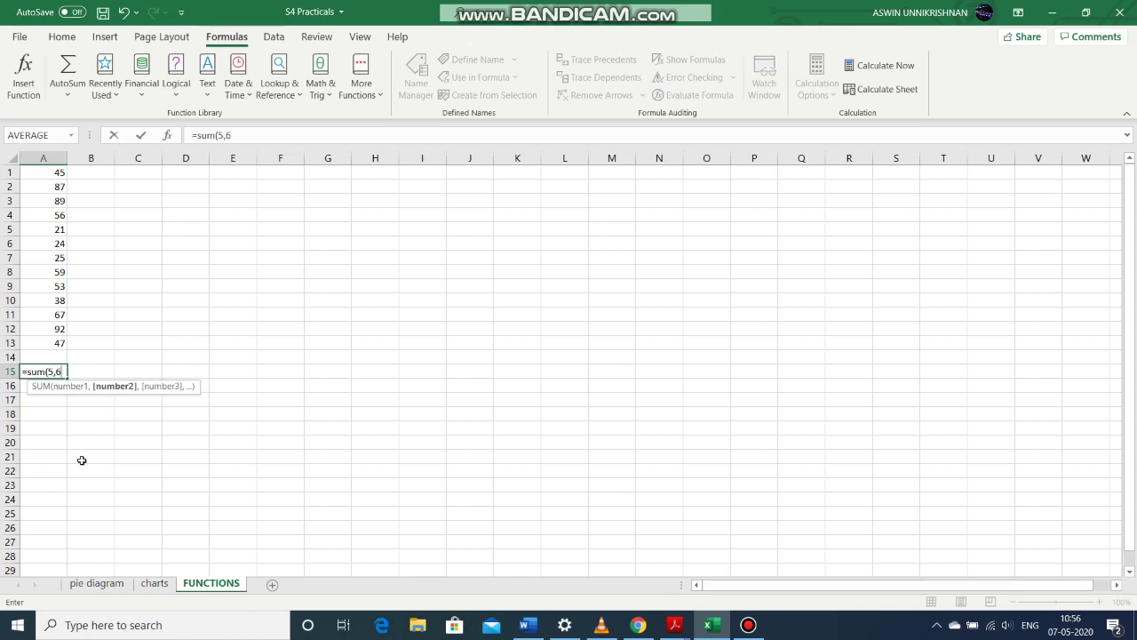
text(,9)
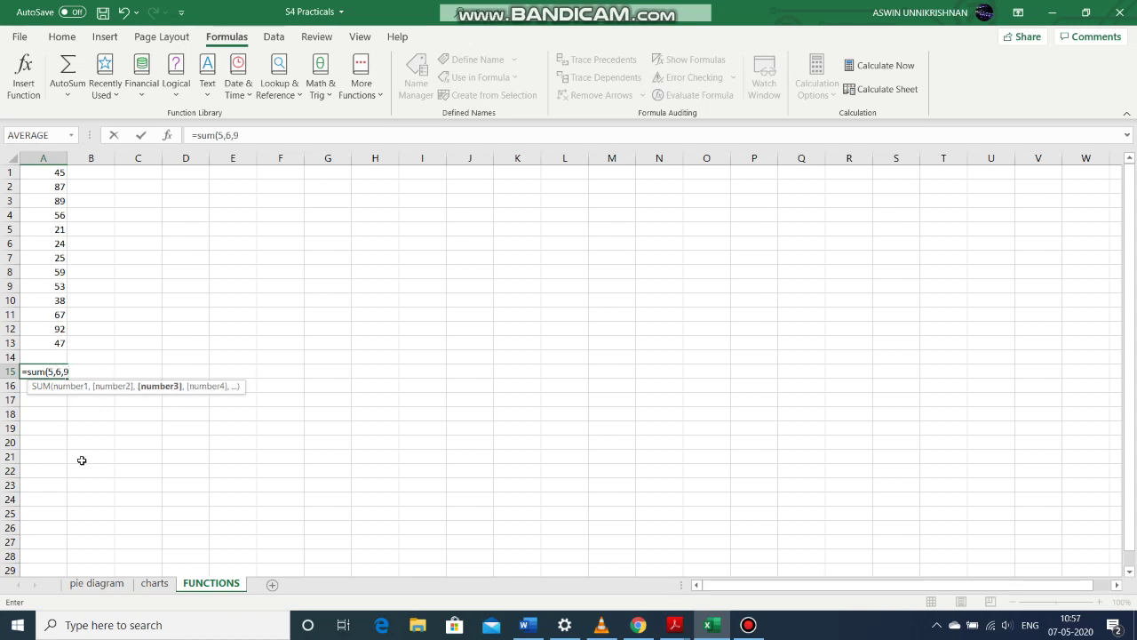
text())
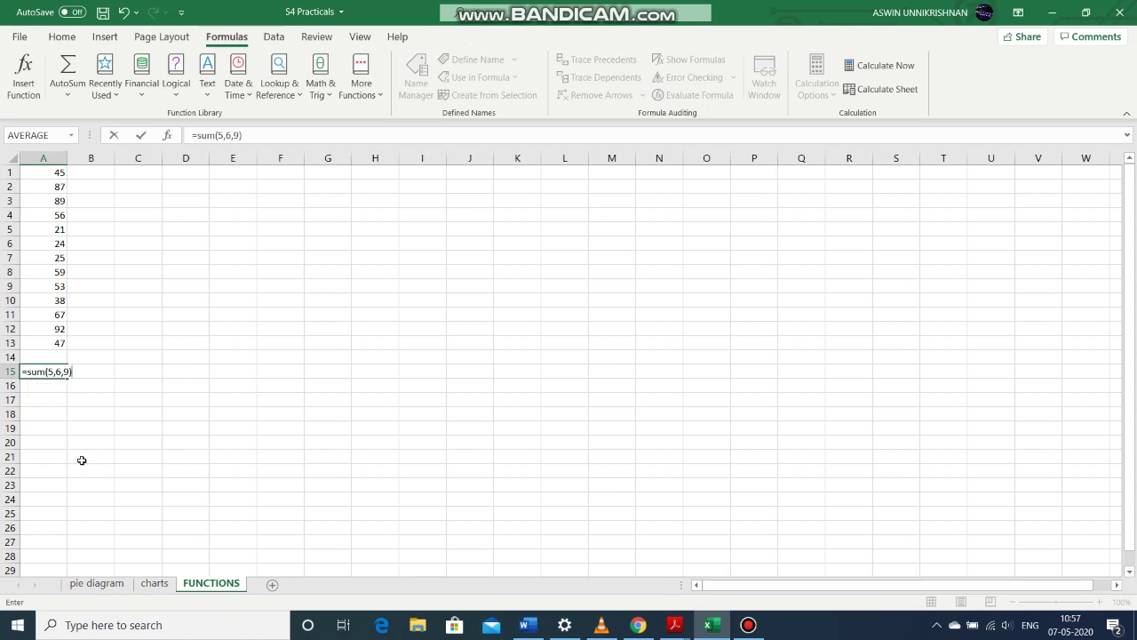
key(Return)
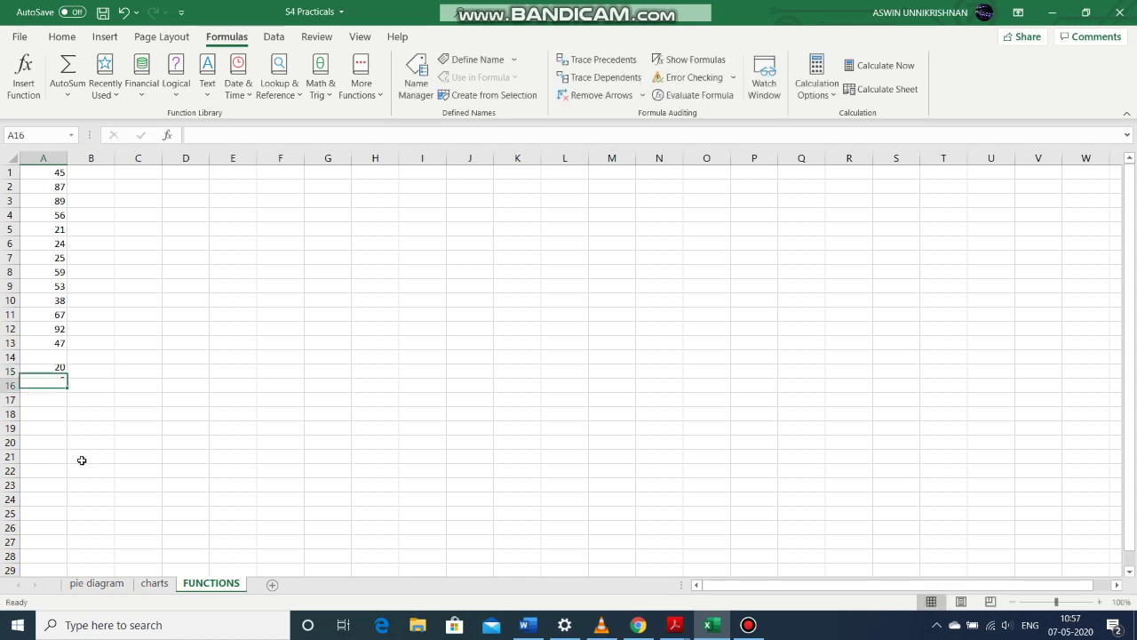
Change the third number in cell A15's SUM formula to 19 and reselect the cell.
click(60, 371)
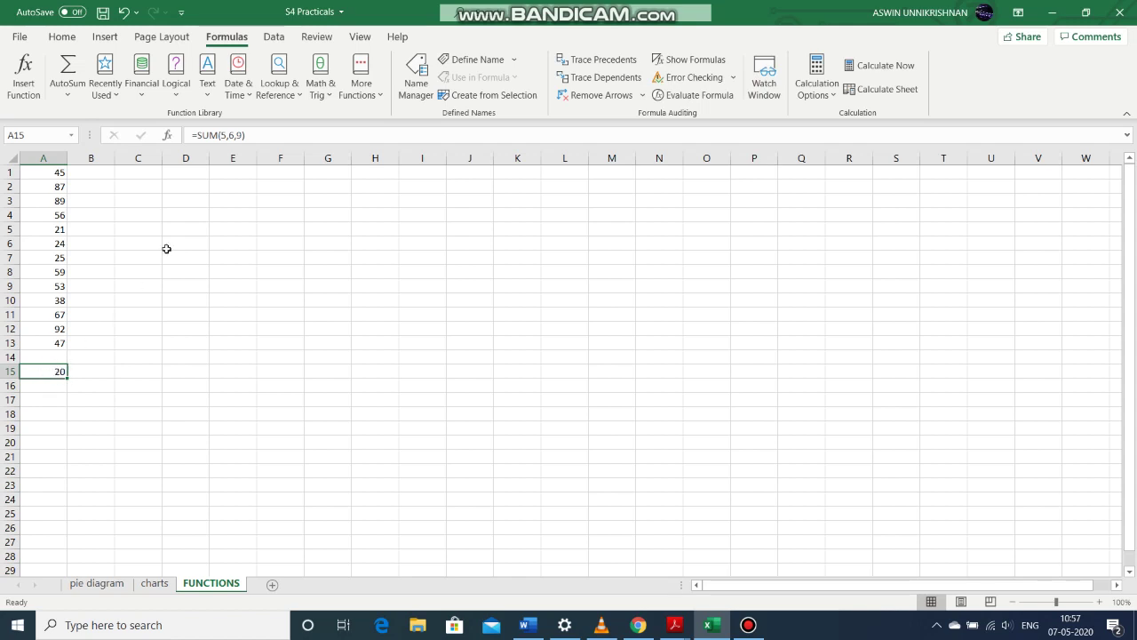
click(237, 135)
text(1)
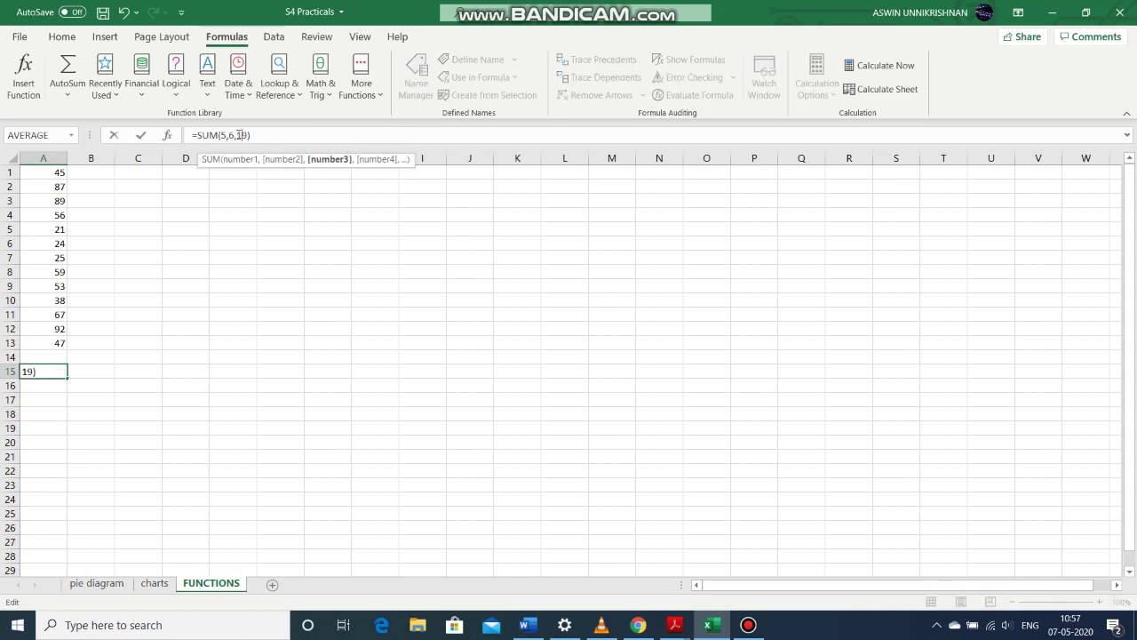
key(shift+Return)
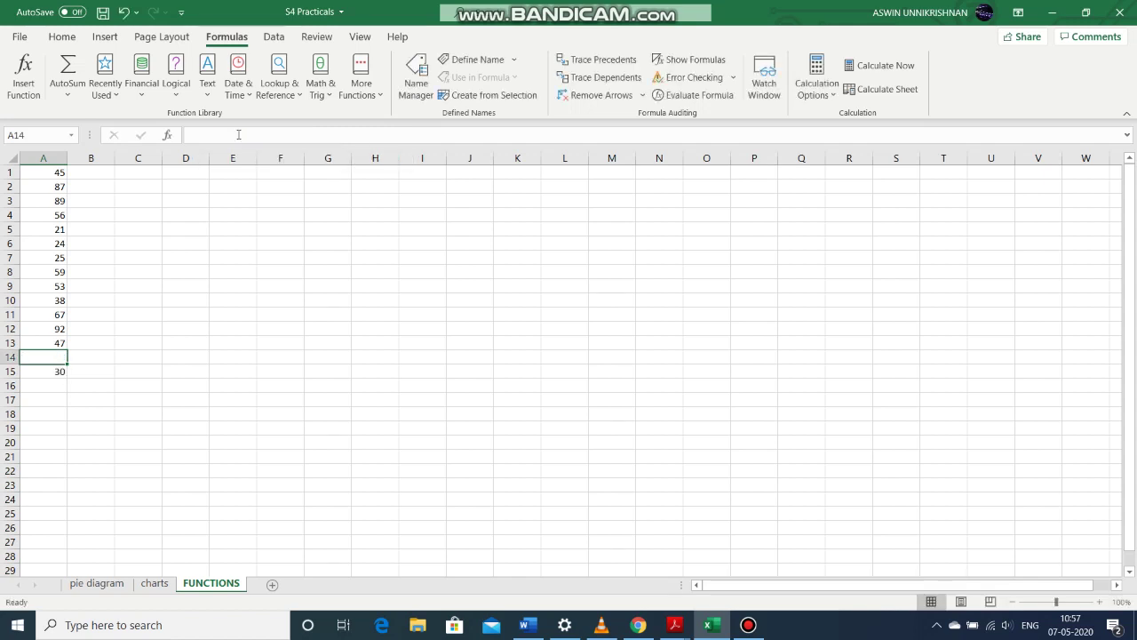
click(48, 370)
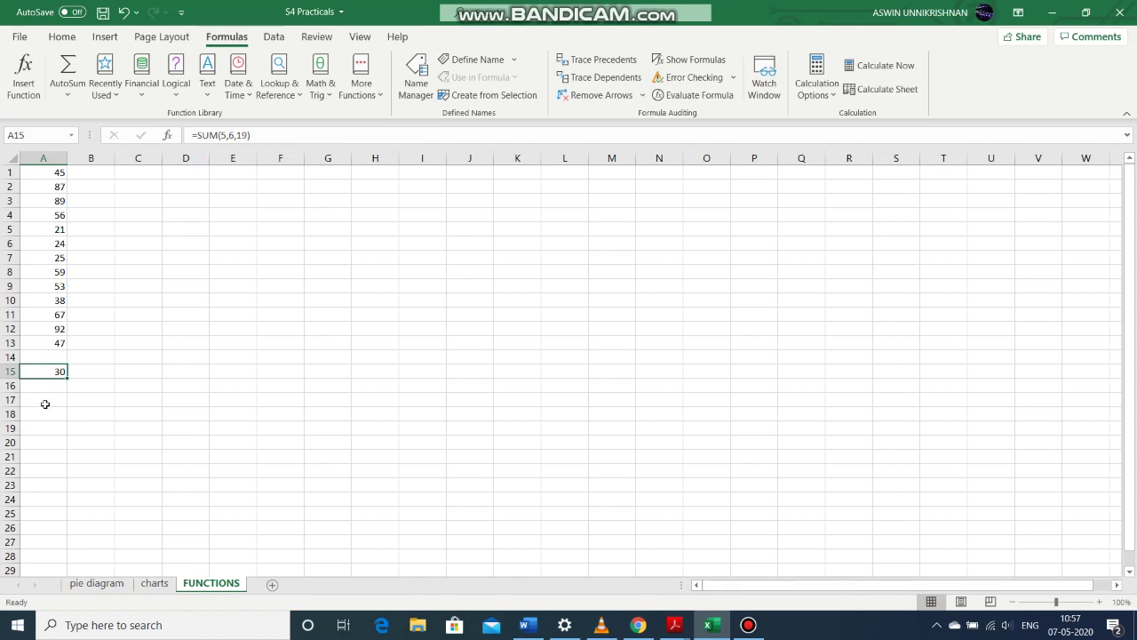
Enter the formula =sum(A1:A13) in cell A17 and review it in the cell's formula text.
click(45, 405)
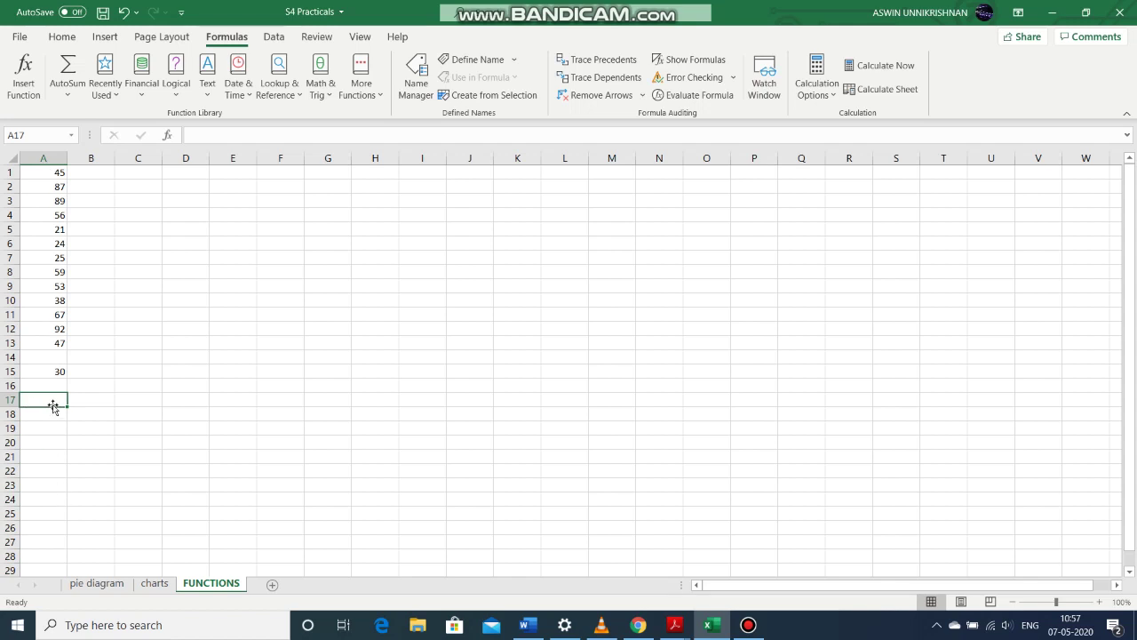
text(=su)
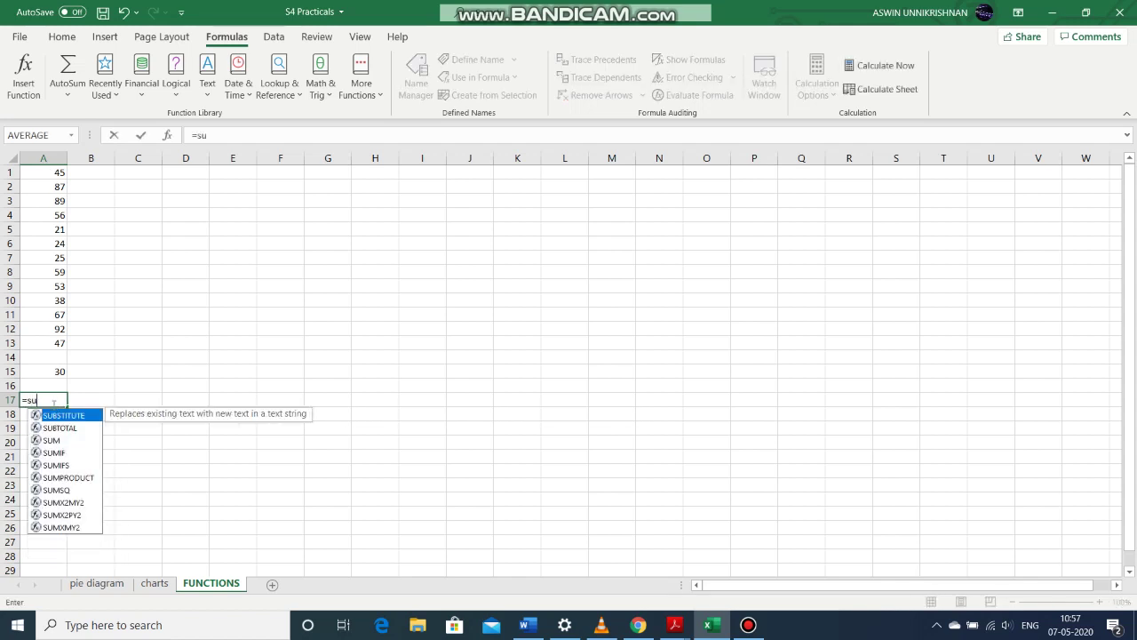
text(m()
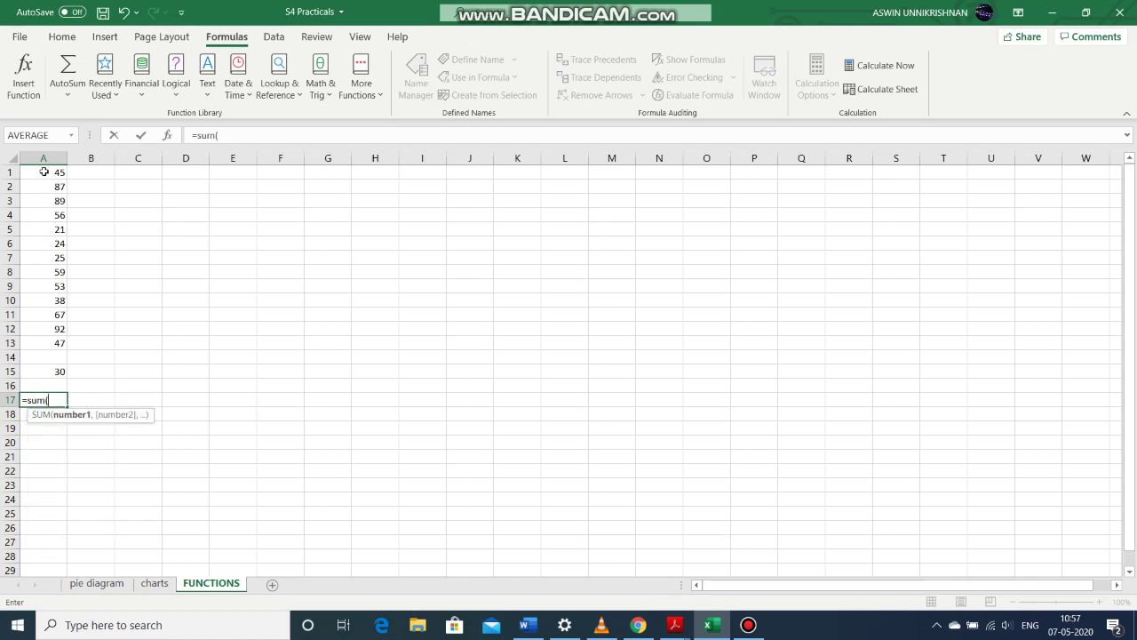
drag(43, 171, 44, 343)
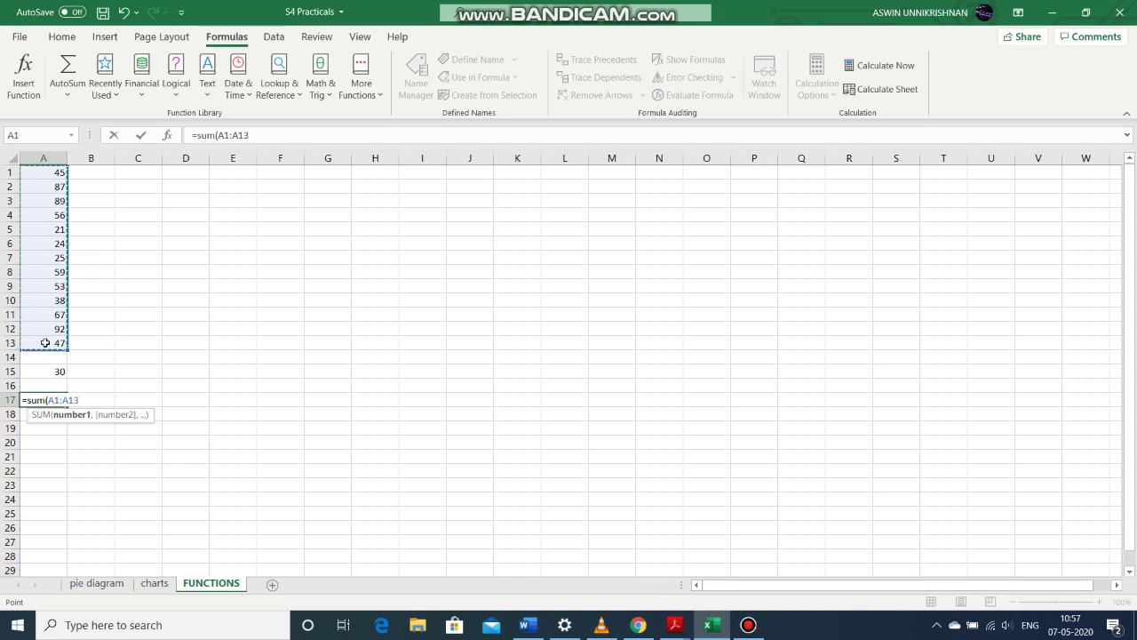
text())
key(Return)
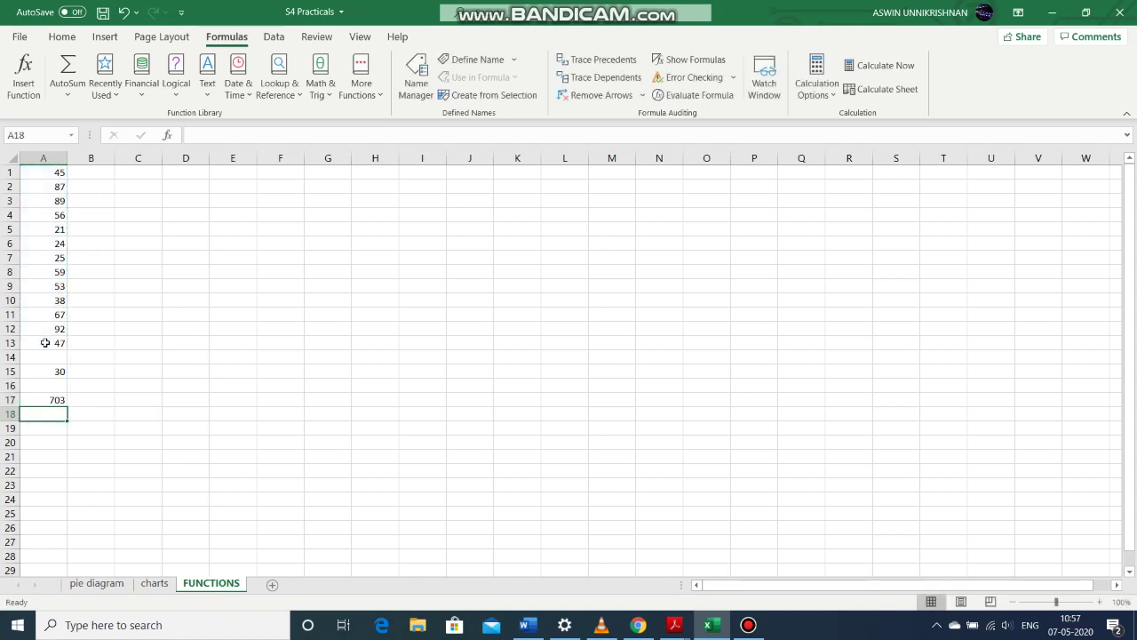
click(48, 401)
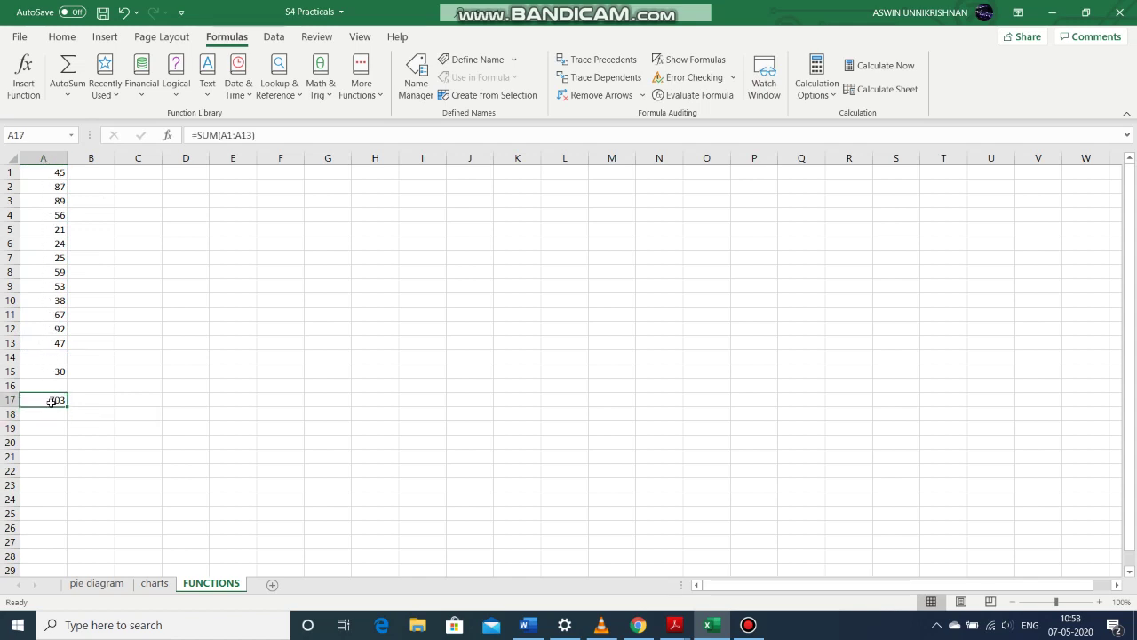
click(288, 133)
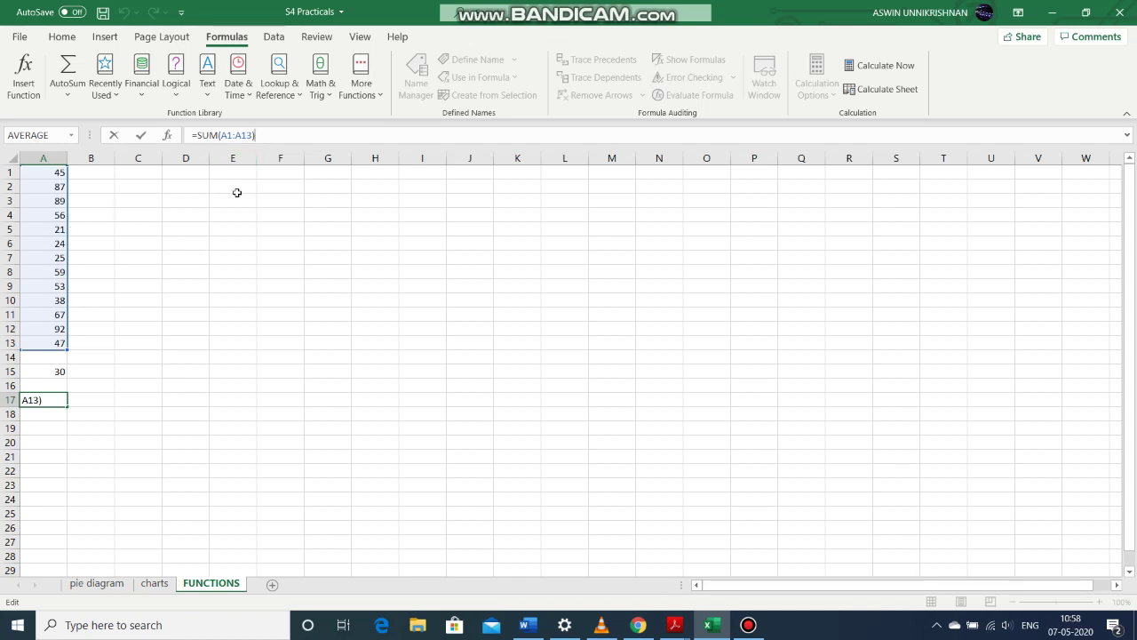
key(Return)
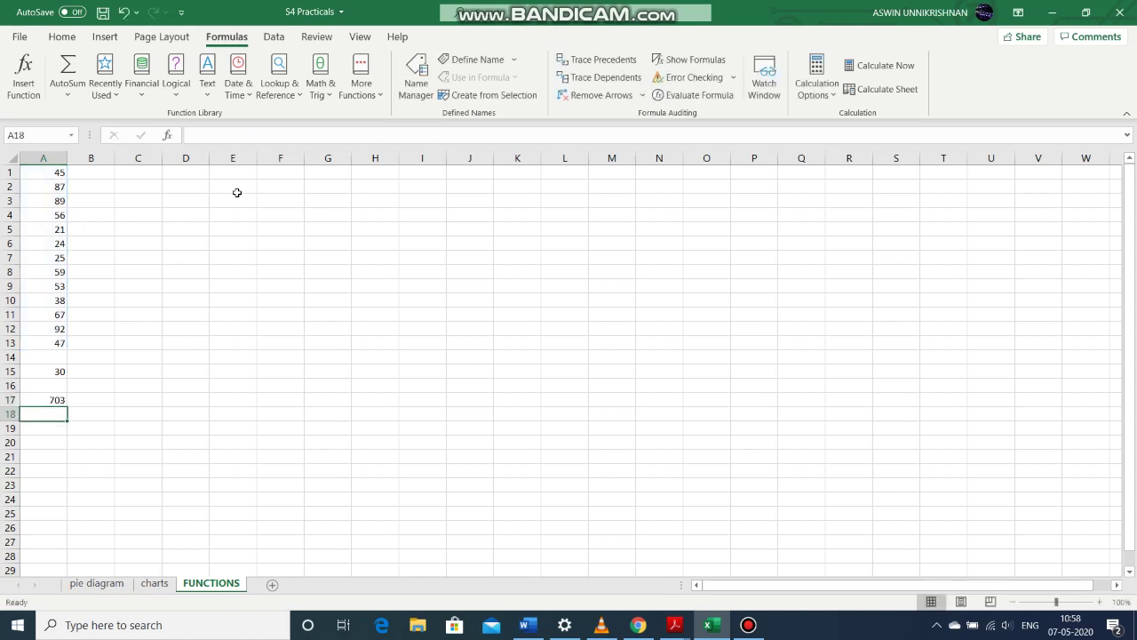
Insert an AutoSum Sum formula in cell C17 that totals the range A1:A13.
click(136, 400)
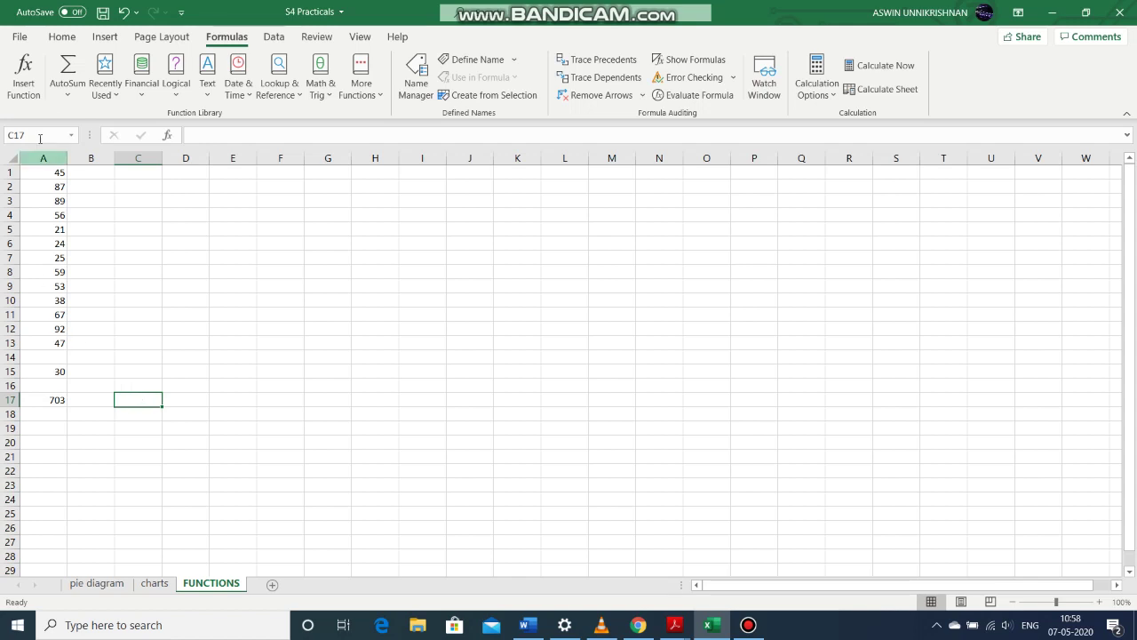
click(68, 96)
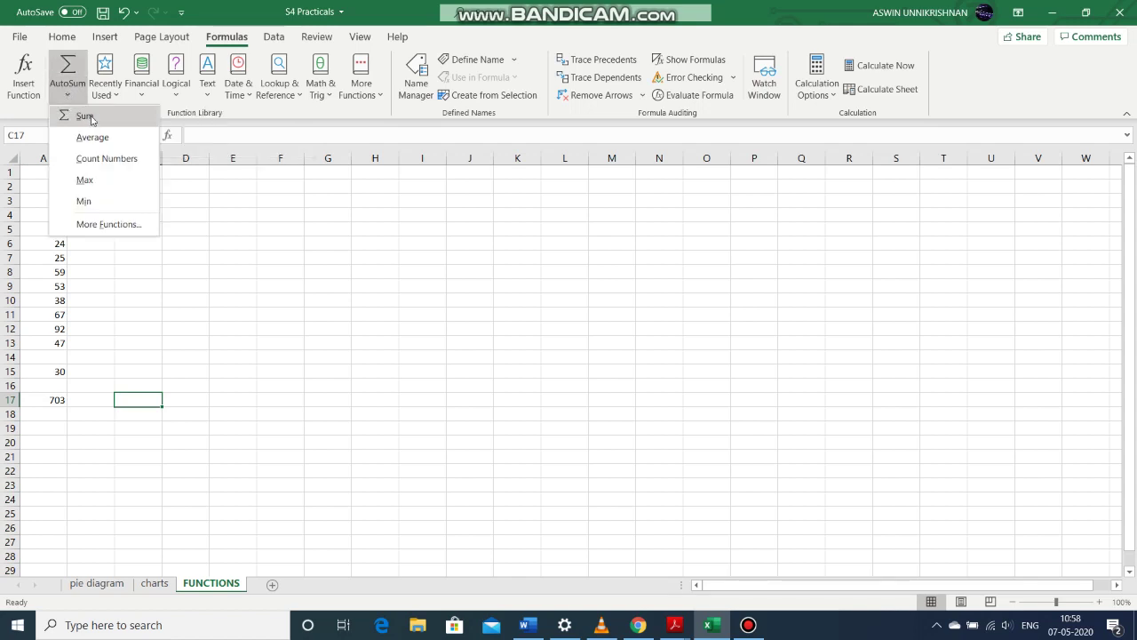
click(84, 116)
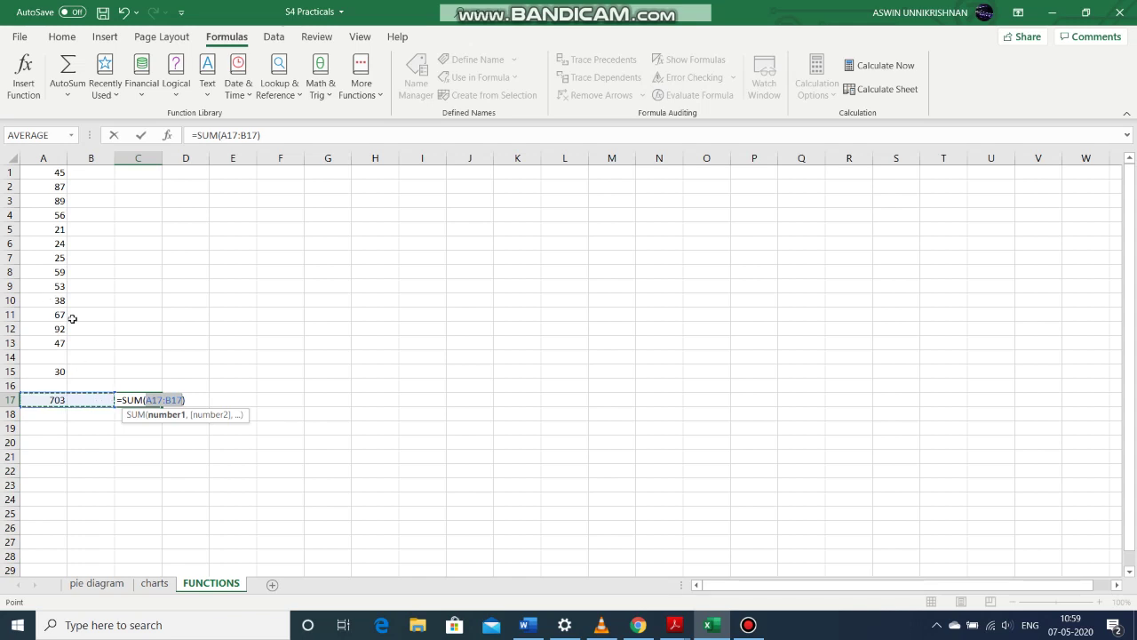
drag(55, 170, 45, 343)
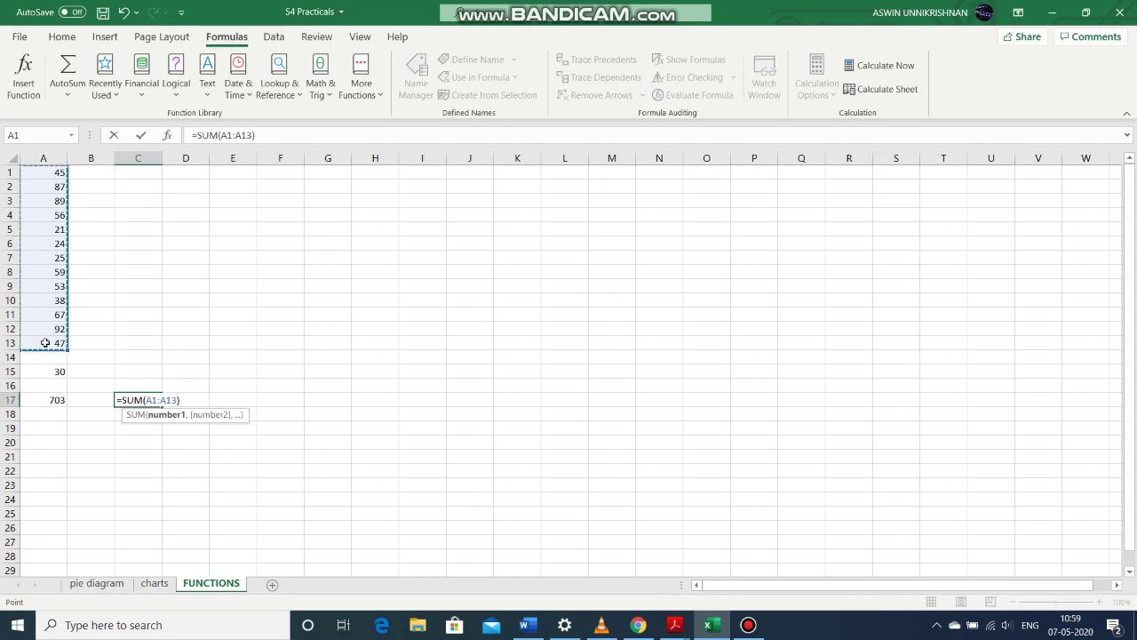
key(Return)
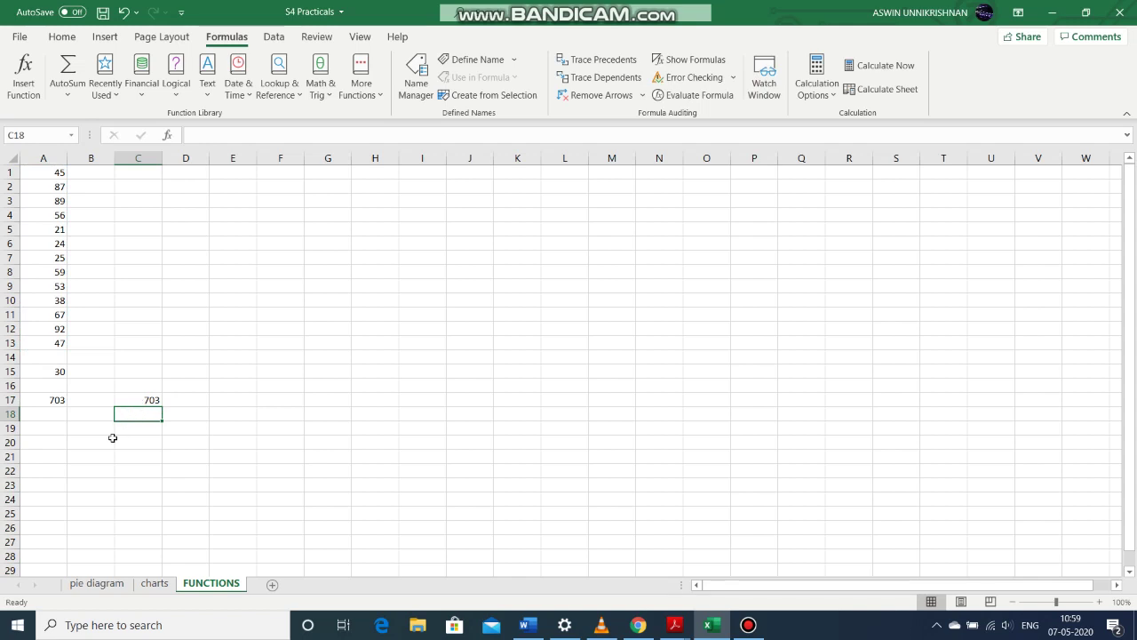
Insert an AutoSum formula in cell A21, replacing the suggested reference with the range A1:A13.
click(42, 457)
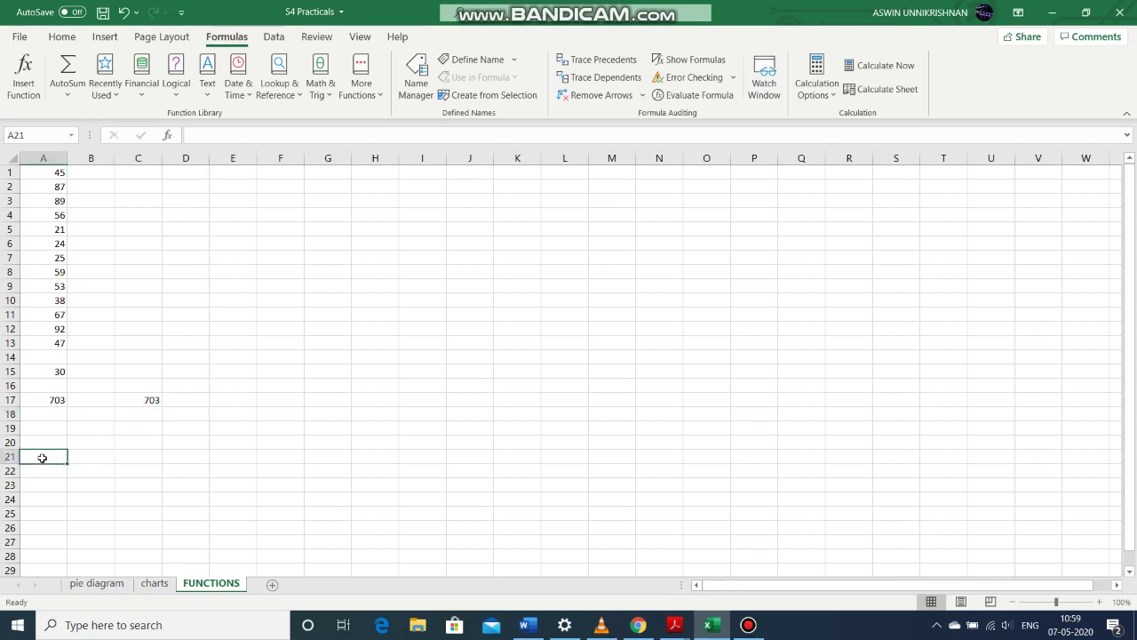
click(65, 98)
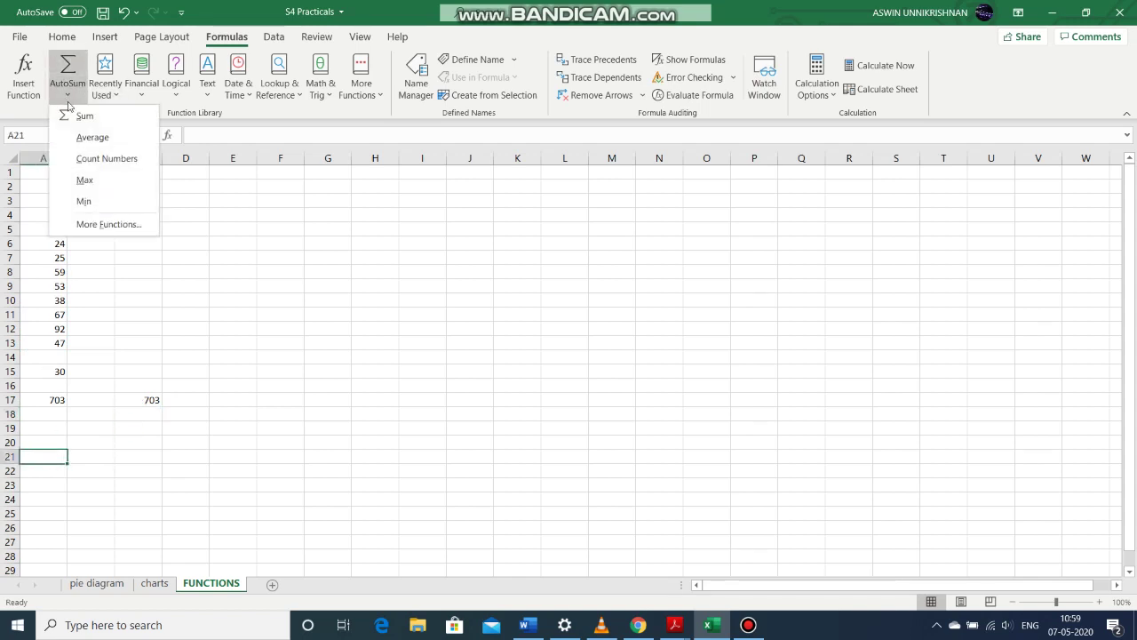
click(79, 116)
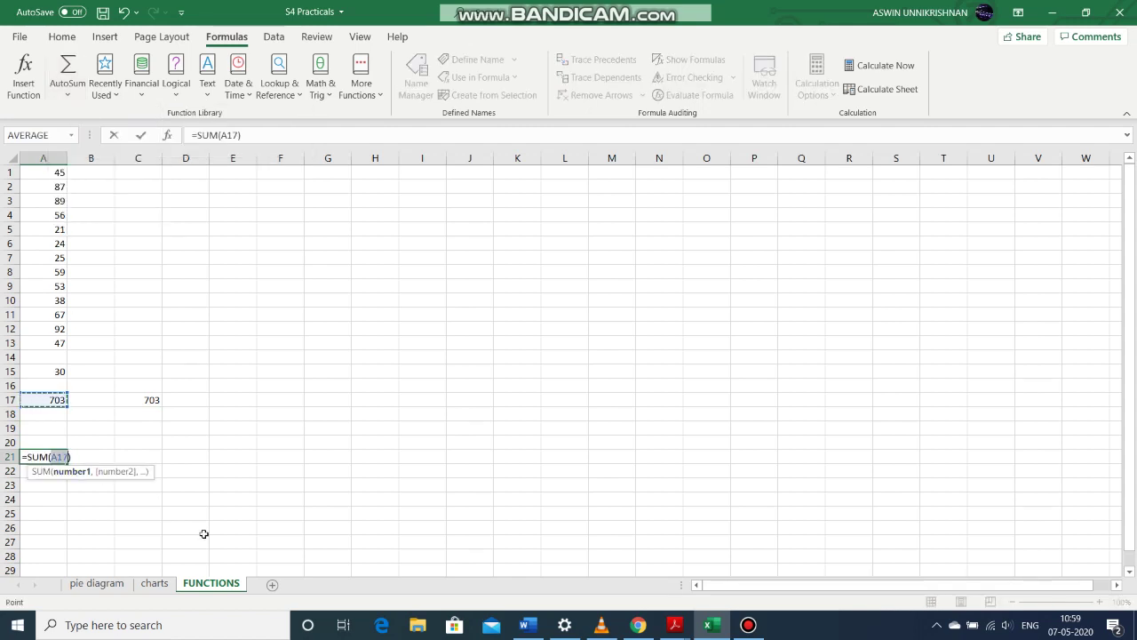
key(BackSpace)
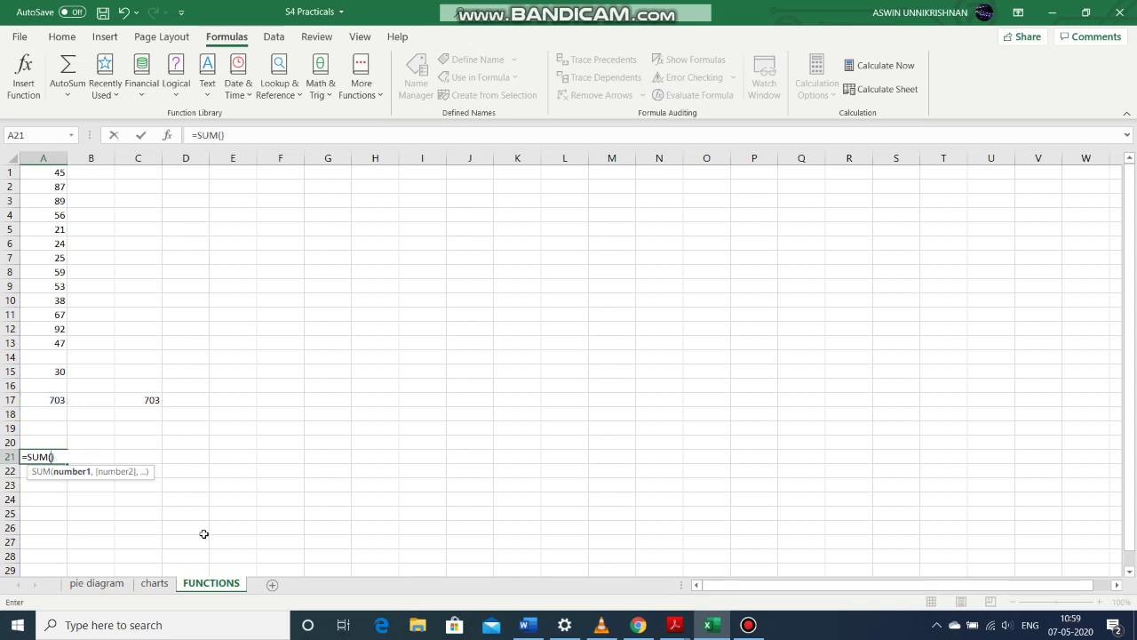
drag(43, 176, 43, 343)
key(Return)
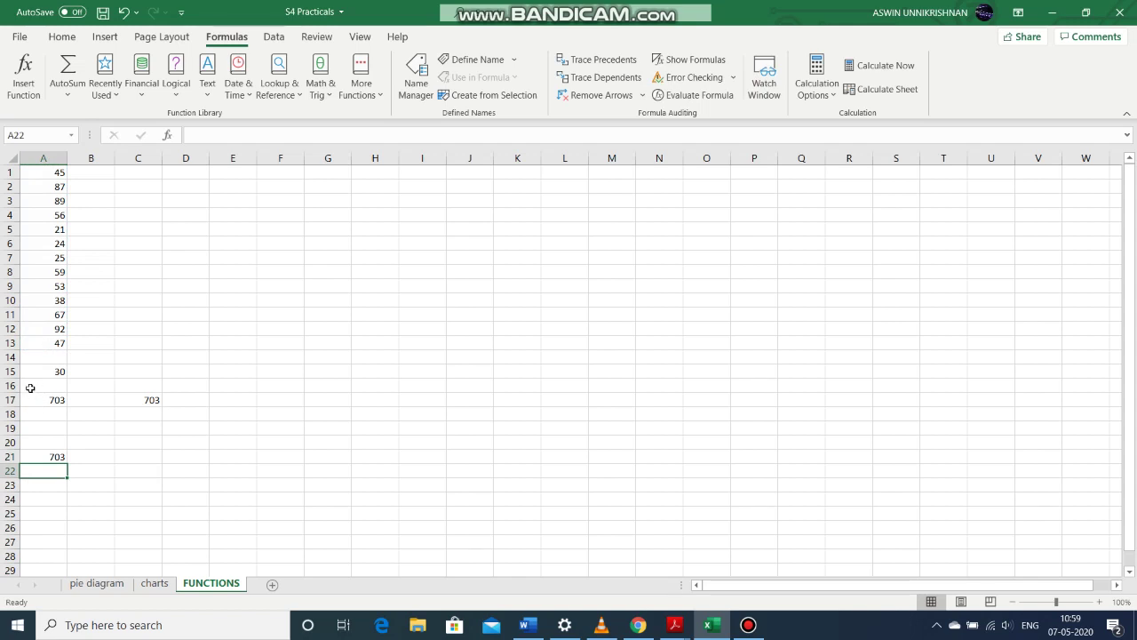
Clear the SUM formulas from the cell range A14:C21.
drag(36, 361, 132, 457)
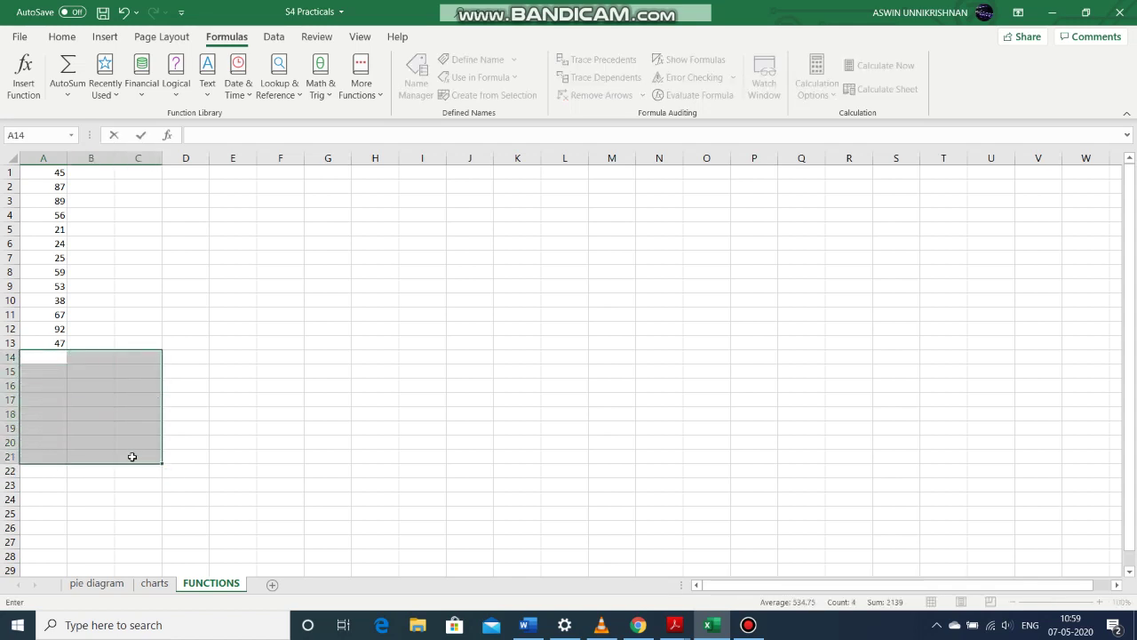
Insert the statistical AVERAGE function in cell E18 with A1:A13 as Number1, and review the resulting formula.
click(223, 411)
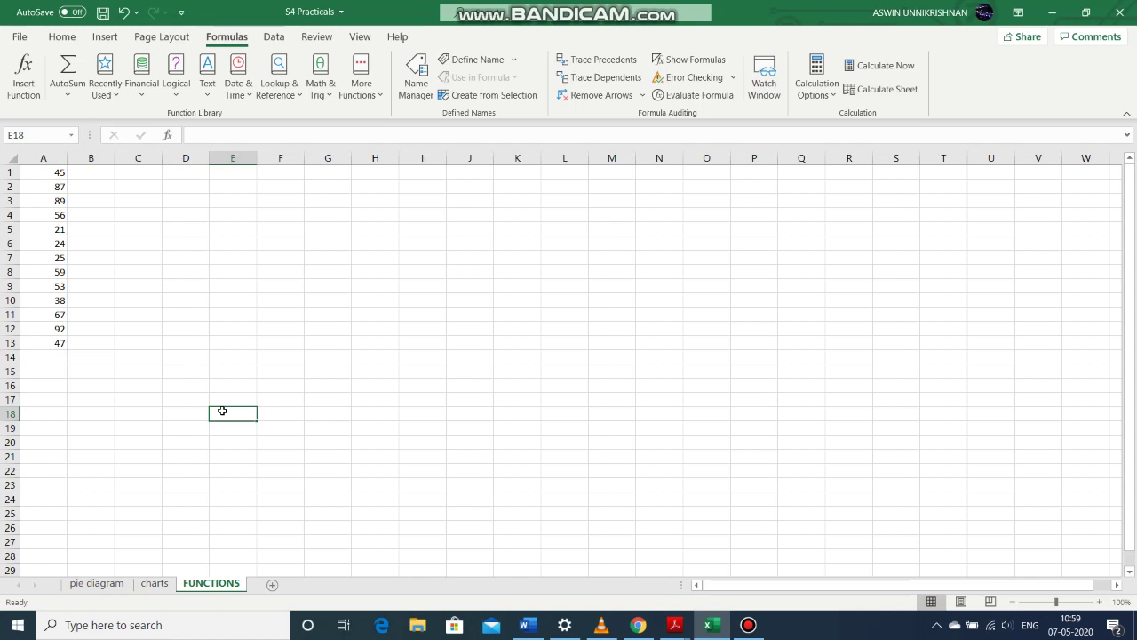
click(383, 98)
mouse_move(397, 122)
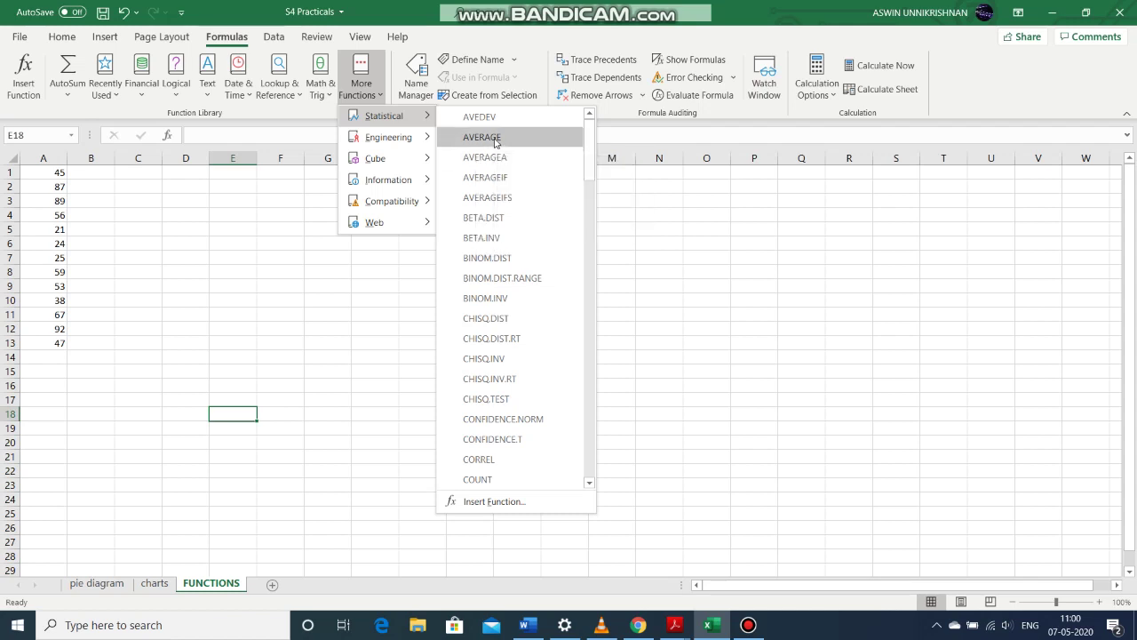
click(495, 141)
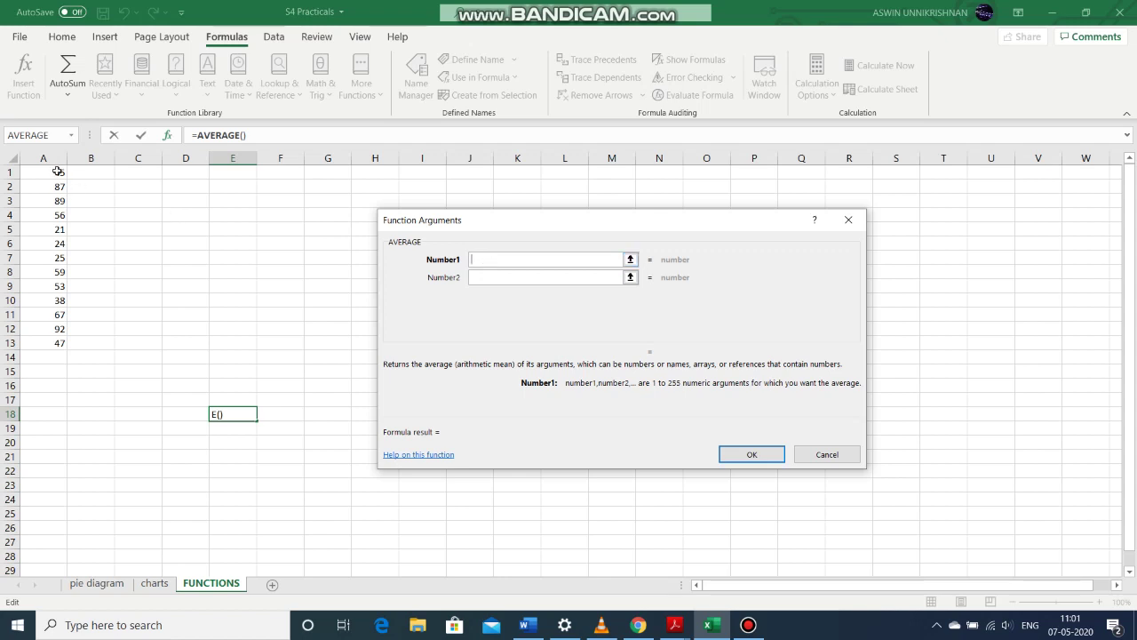
drag(58, 172, 42, 348)
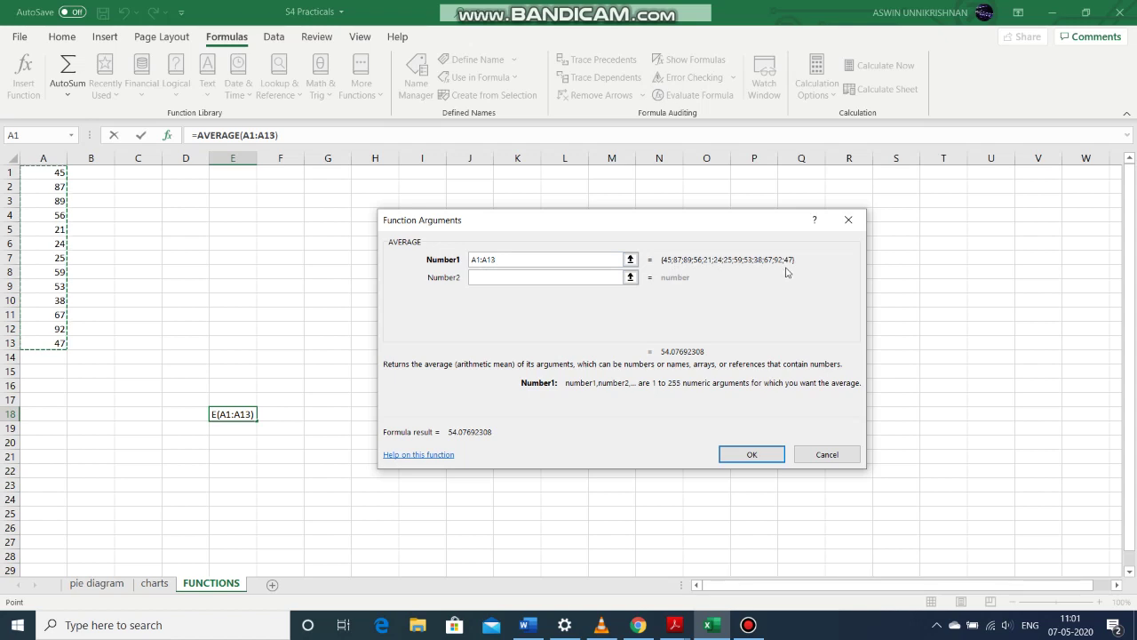
click(749, 455)
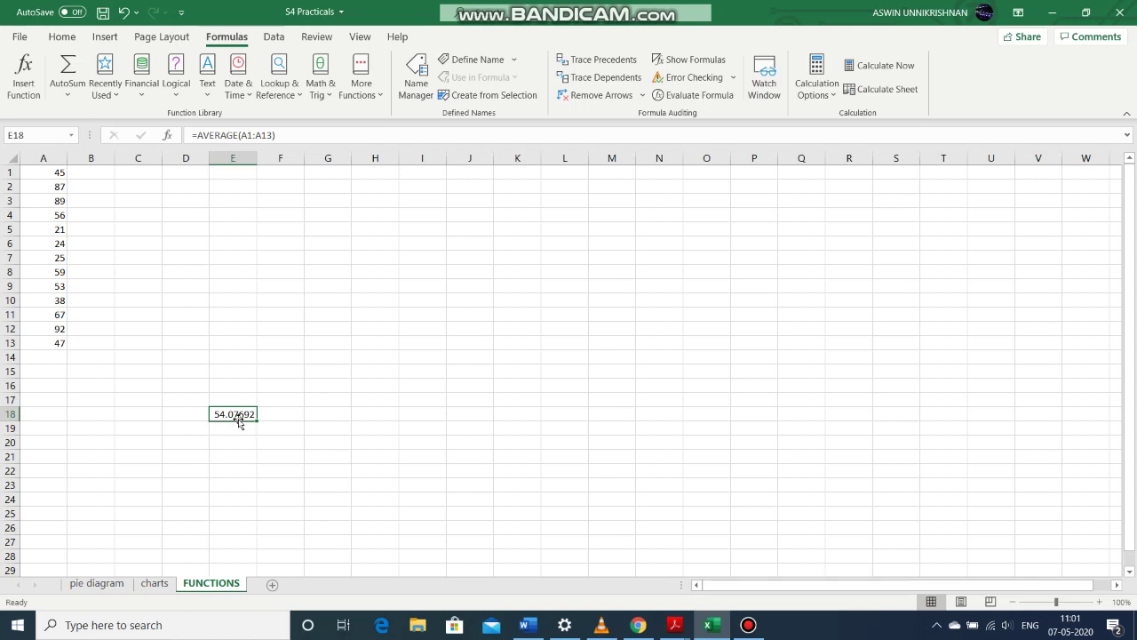
click(308, 136)
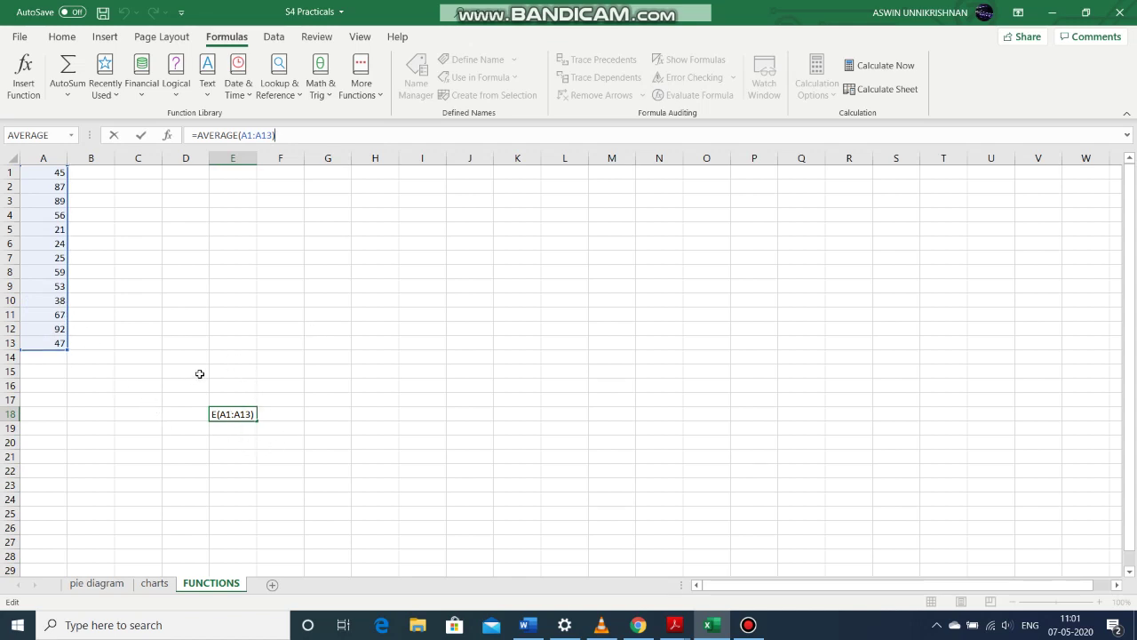
key(Return)
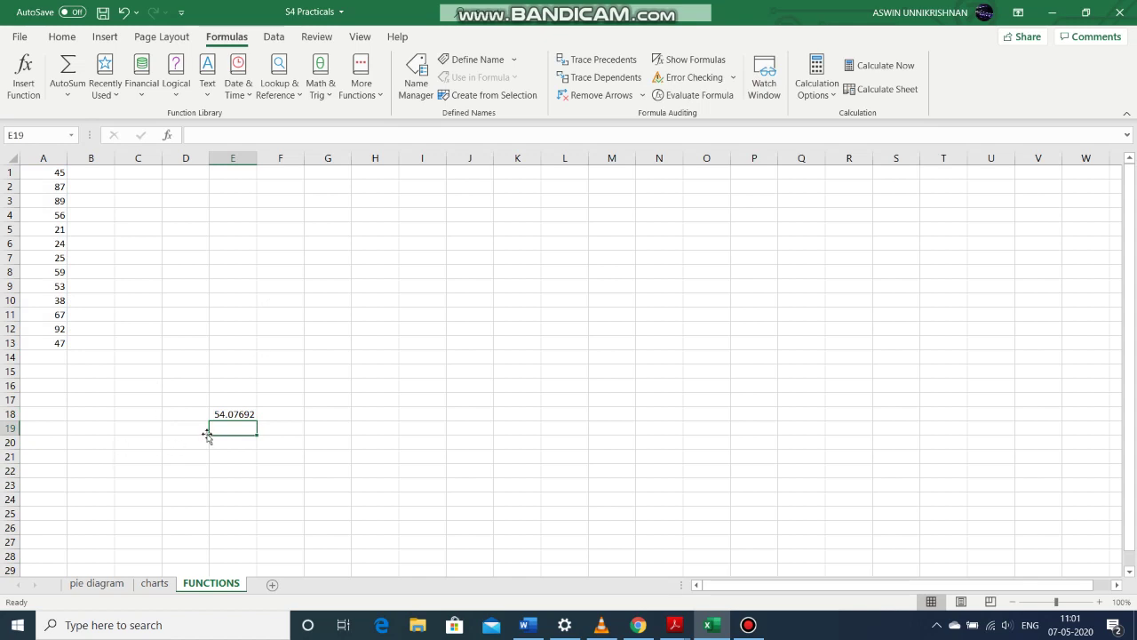
Change the value in cell A4 to 560 so that the AVERAGE formula recalculates.
click(43, 221)
text(5)
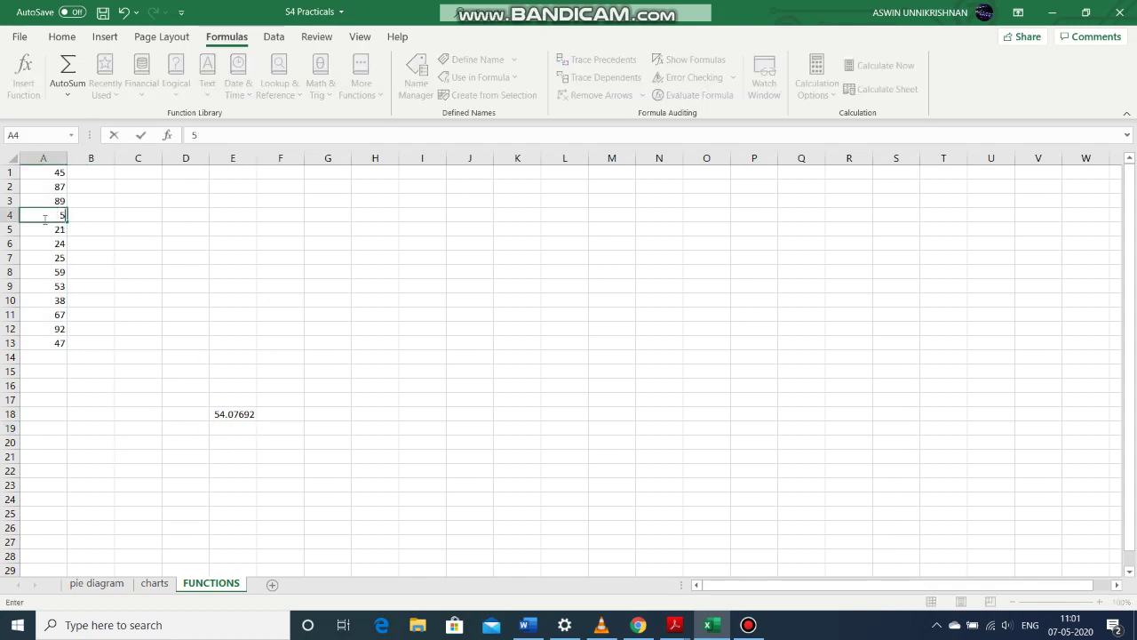
text(60)
key(Return)
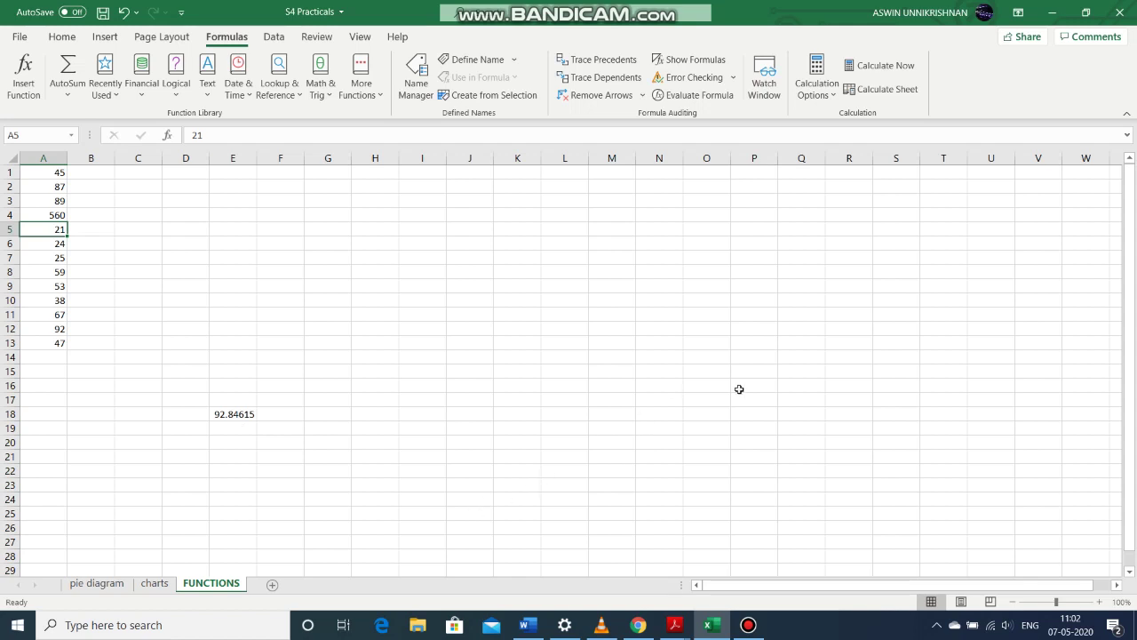
mouse_move(748, 625)
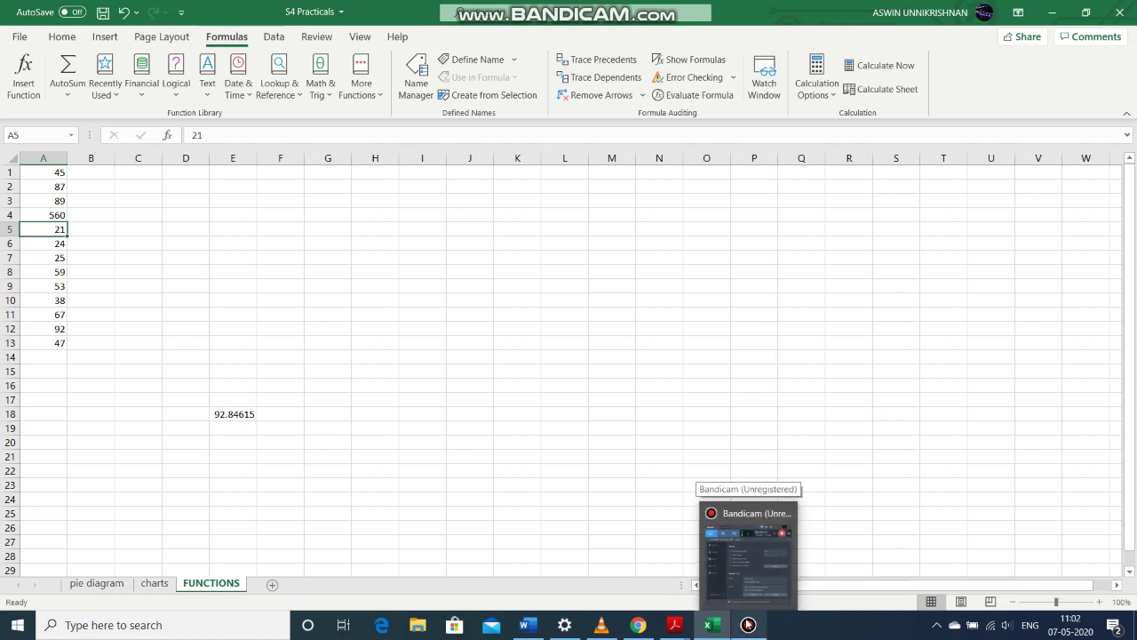
click(749, 627)
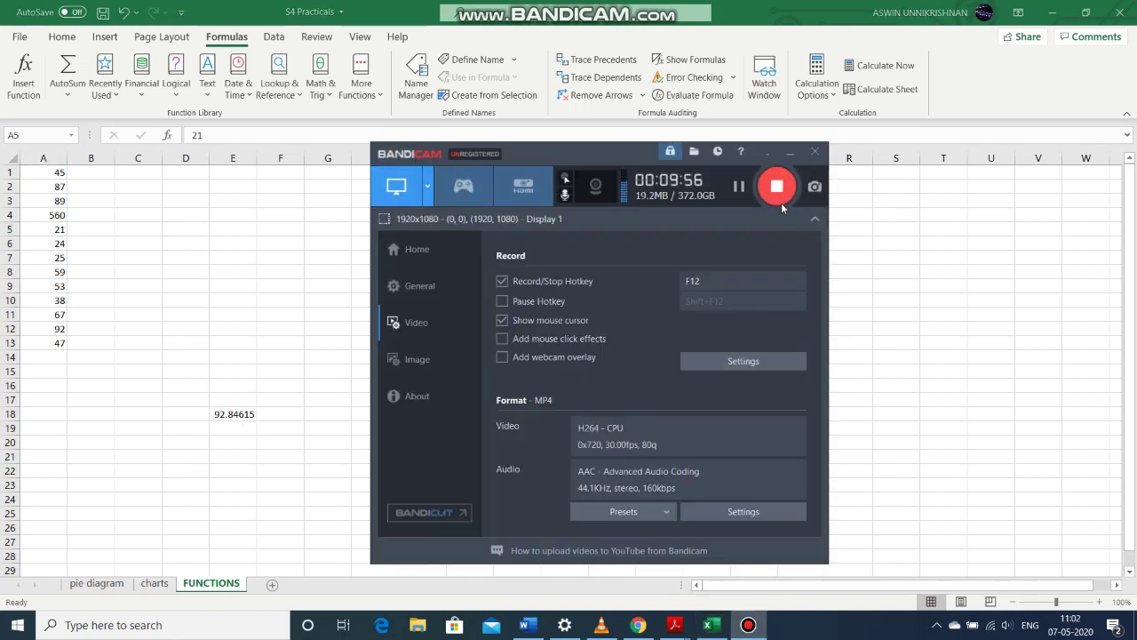